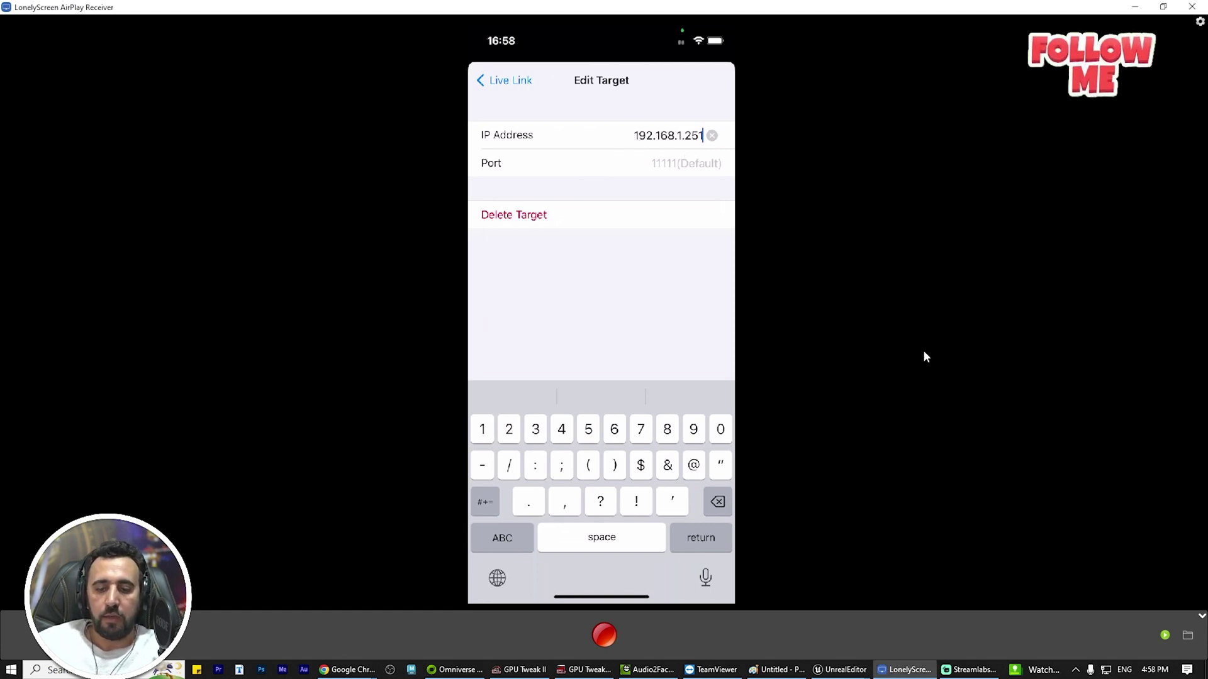
{"action": "key", "text": "super"}
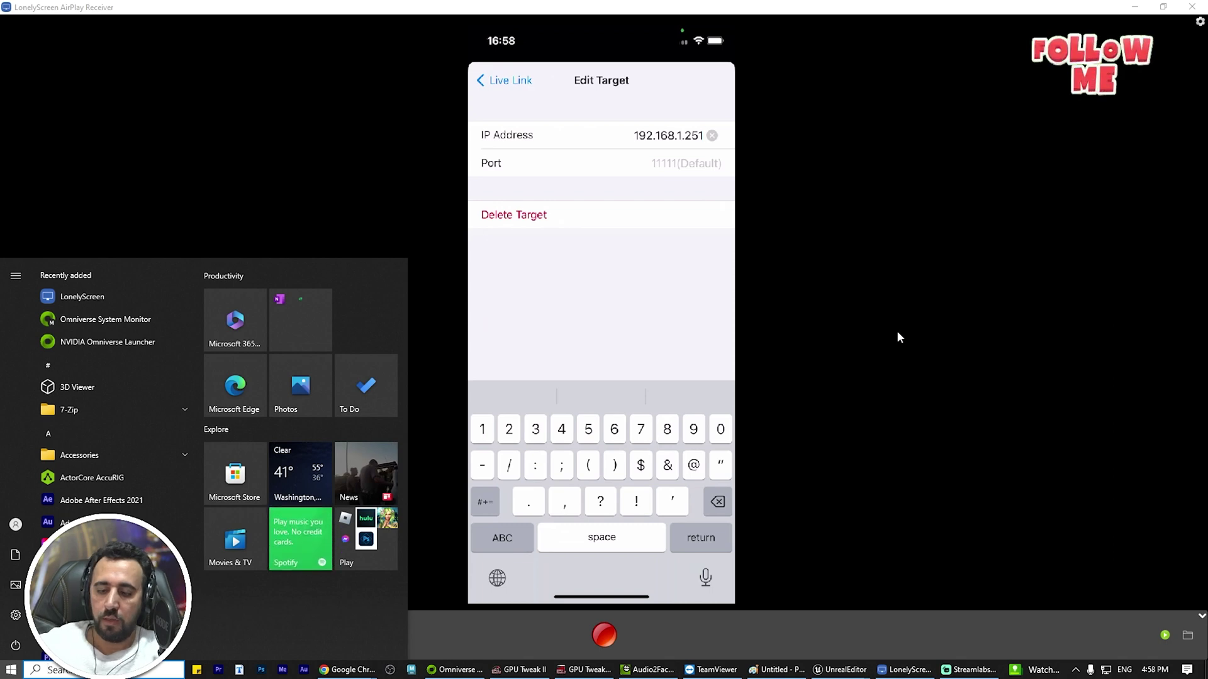
{"action": "type", "text": "xbox"}
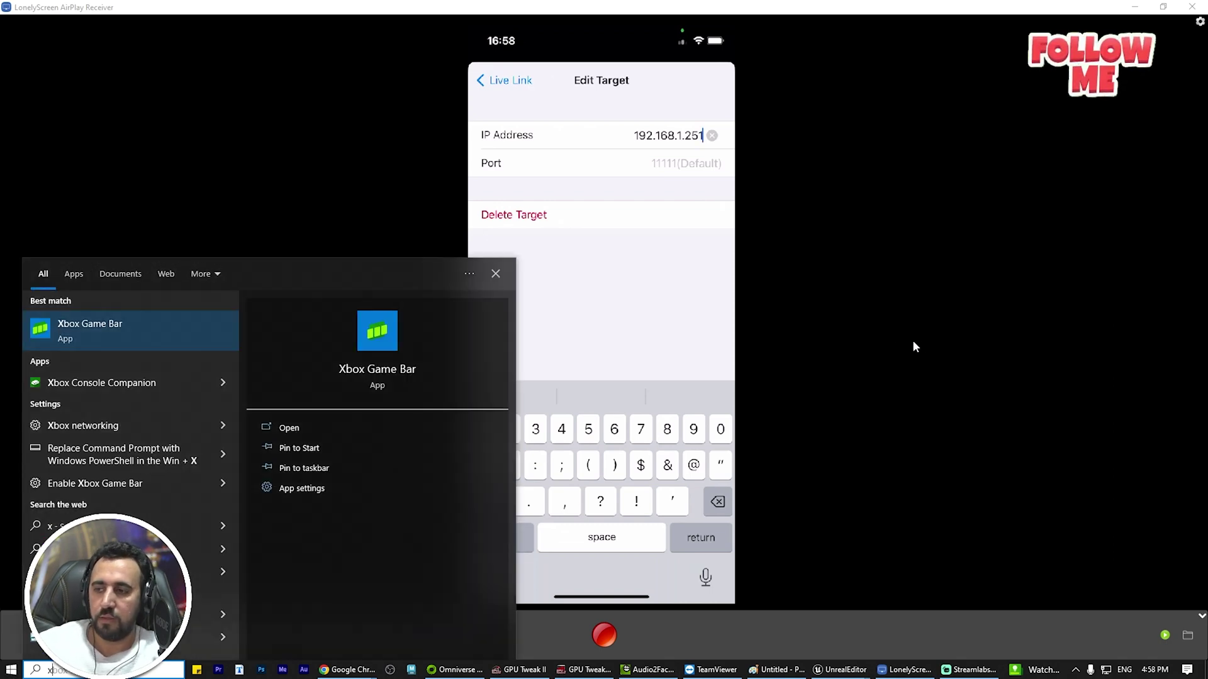
{"action": "key", "text": "Escape"}
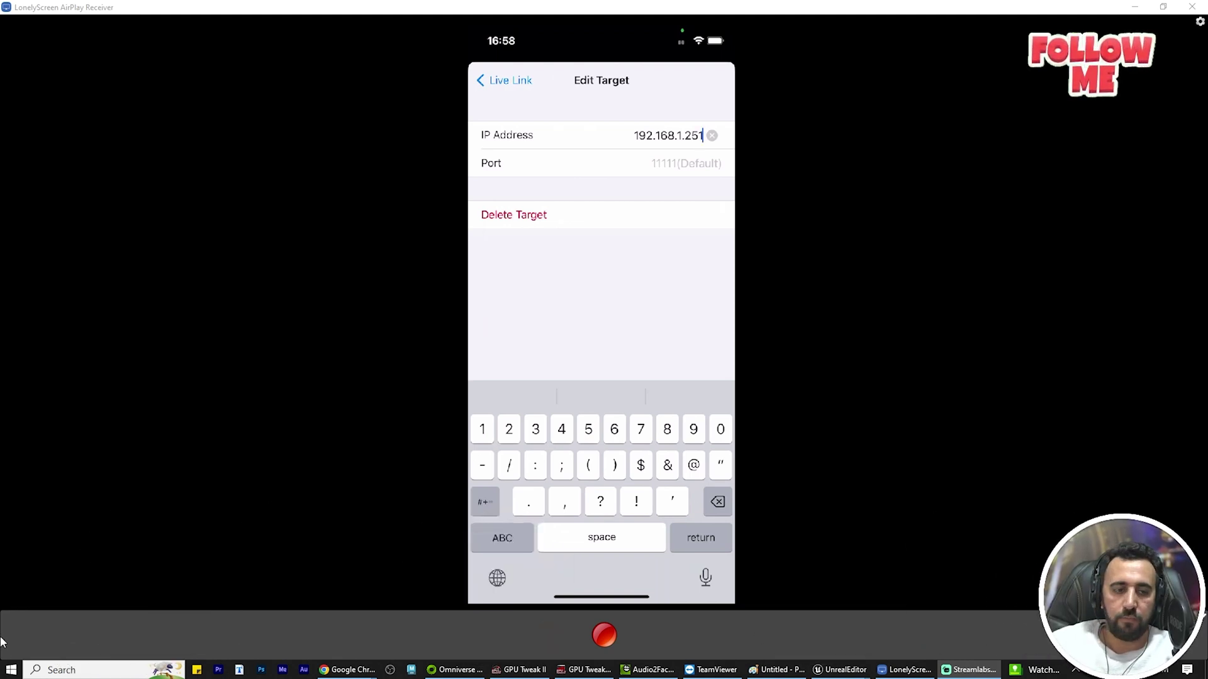
Step: Open a Windows command prompt and run ipconfig to look up the computer's IP address
{"action": "left_click", "coordinate": [9, 672]}
{"action": "type", "text": "cmd"}
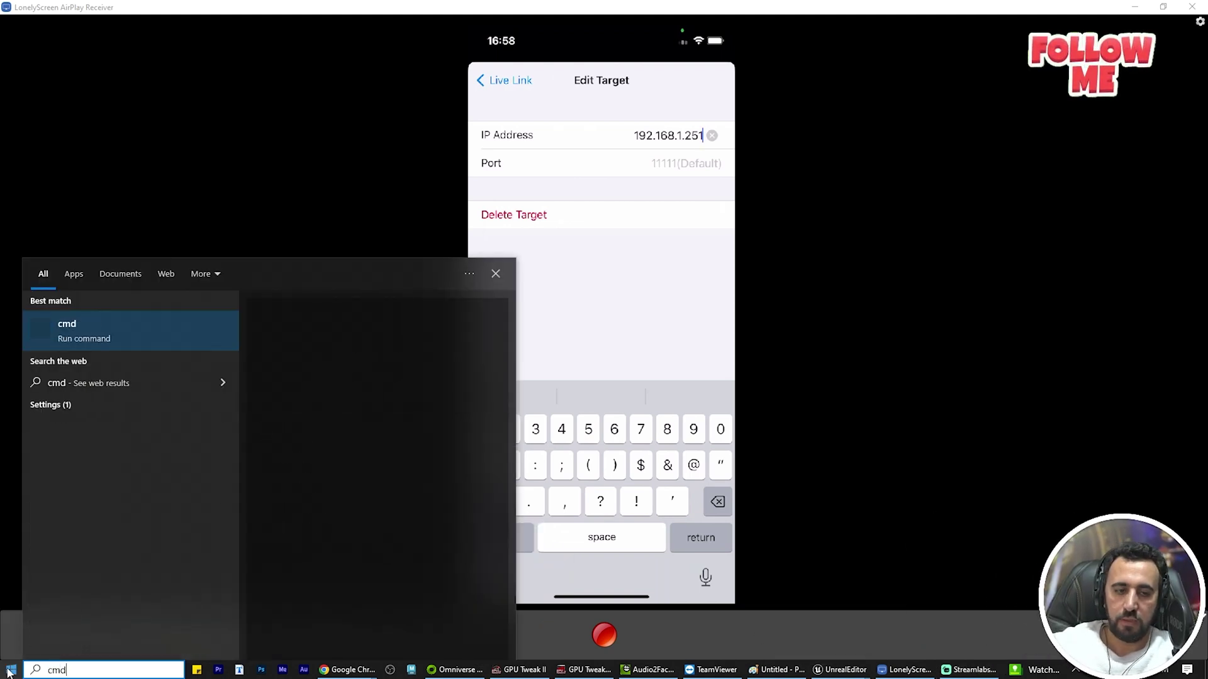
{"action": "key", "text": "Return"}
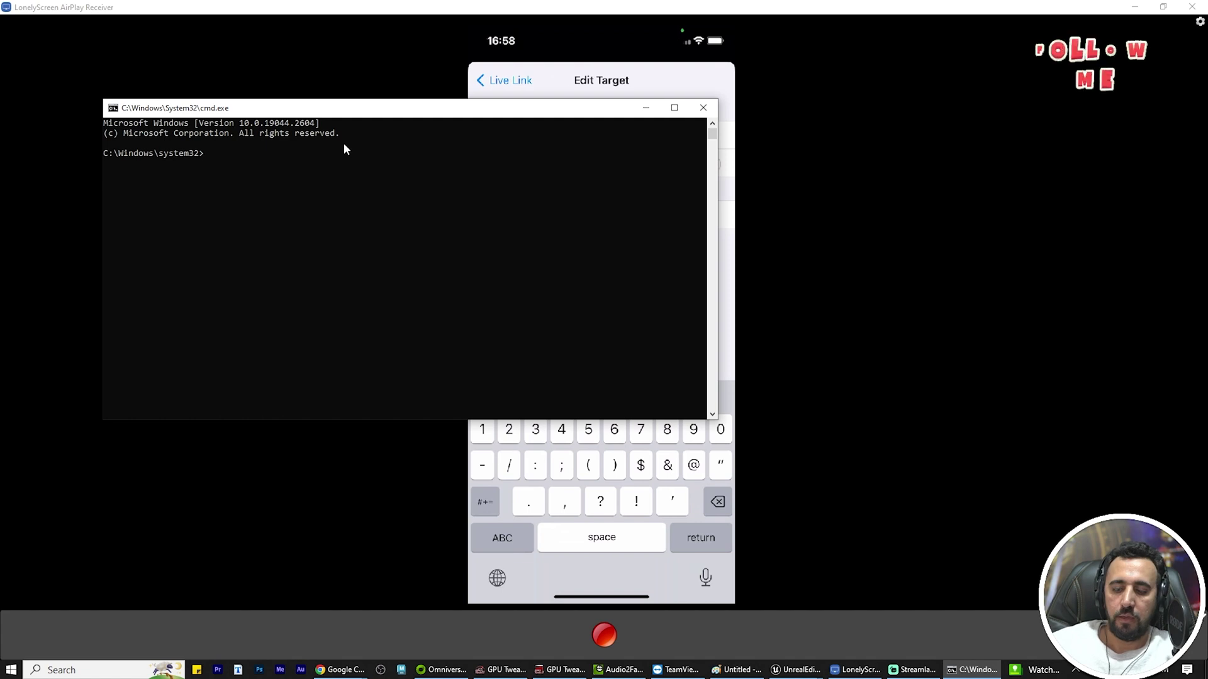
{"action": "type", "text": "ipconf"}
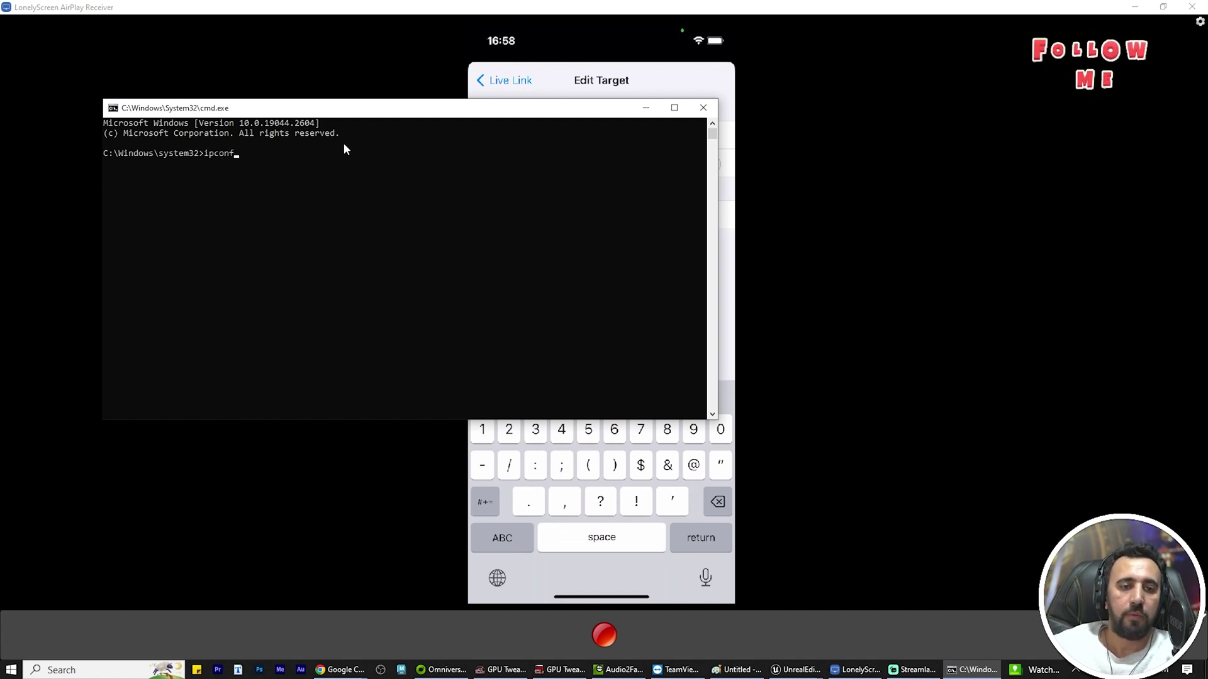
{"action": "type", "text": "o"}
{"action": "type", "text": "g"}
{"action": "key", "text": "Return"}
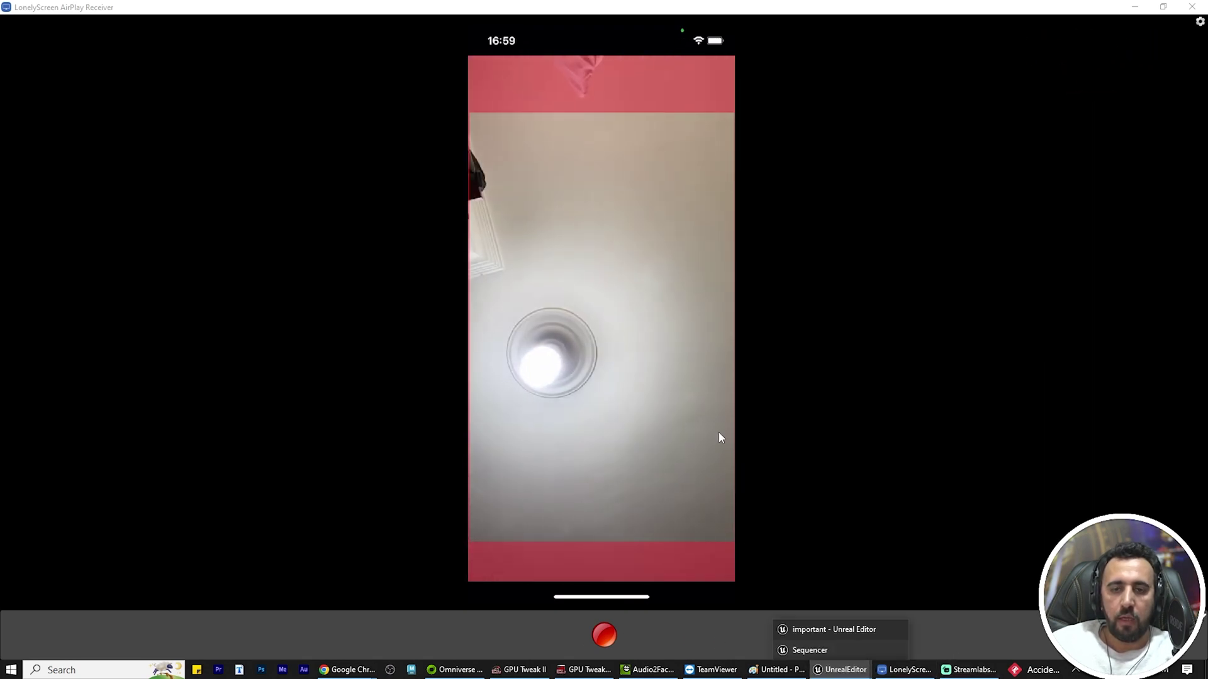
Step: Switch to the "important" project in Unreal Editor and create a new level from the template with default lighting and a floor
{"action": "left_click", "coordinate": [833, 629]}
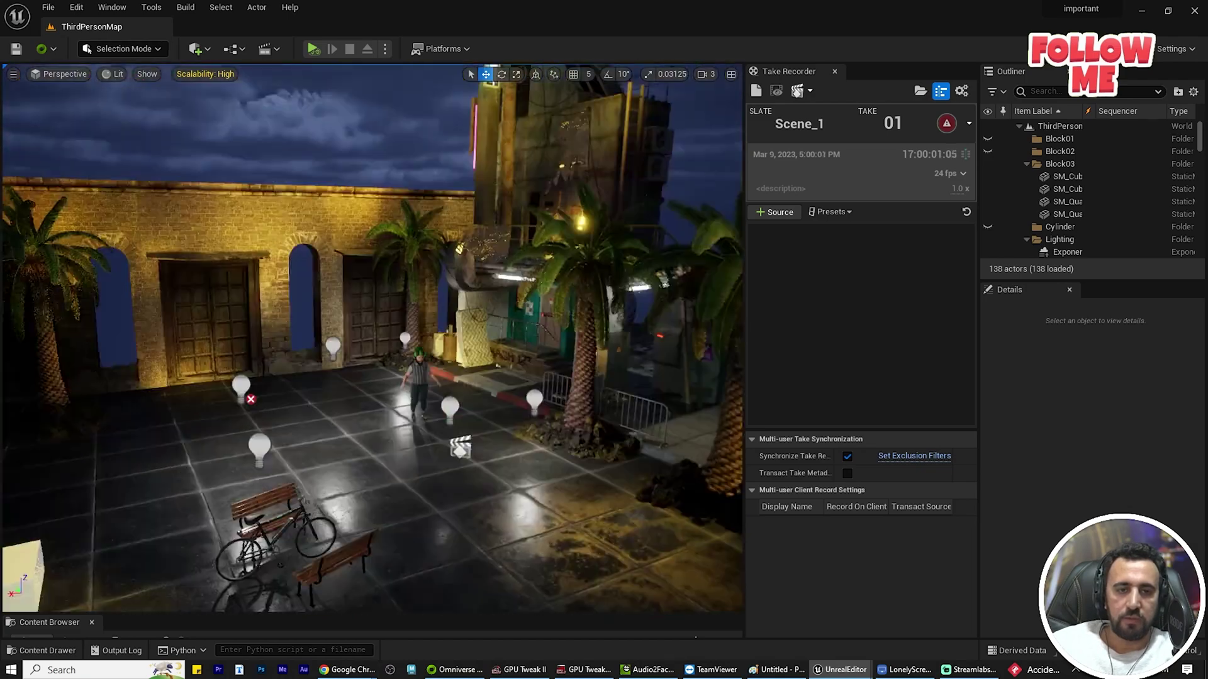
{"action": "left_click", "coordinate": [48, 7]}
{"action": "left_click", "coordinate": [69, 38]}
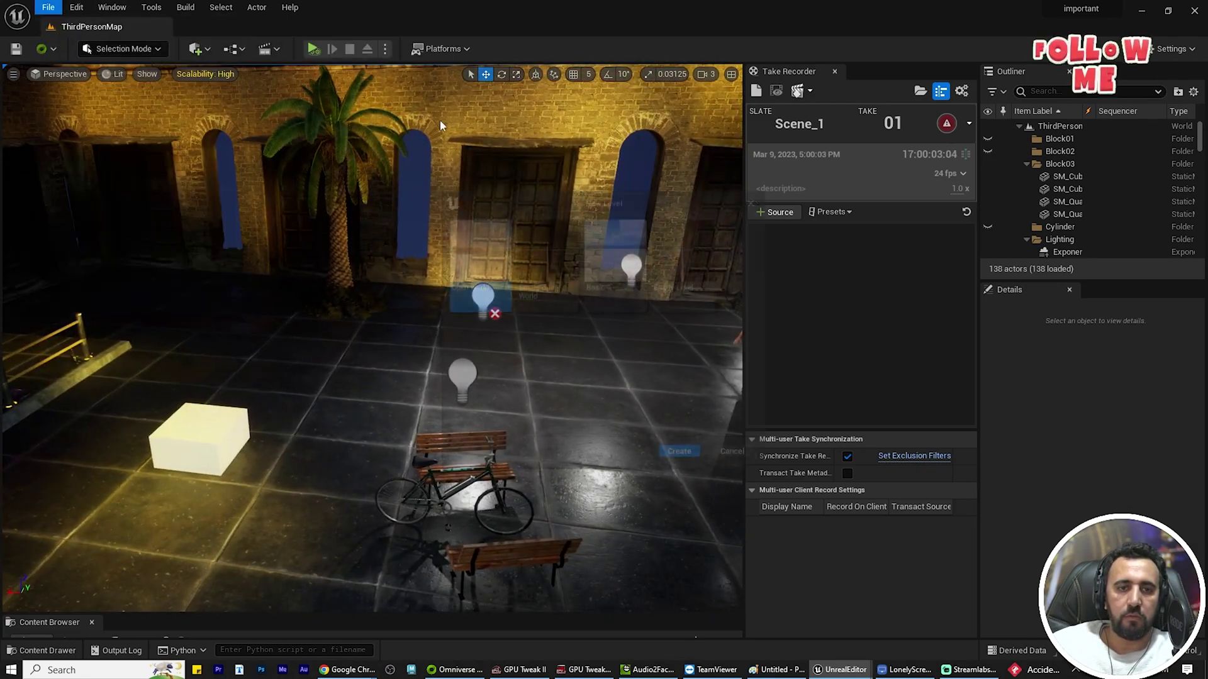
{"action": "double_click", "coordinate": [642, 282]}
{"action": "right_click_drag", "start_coordinate": [596, 307], "coordinate": [534, 409]}
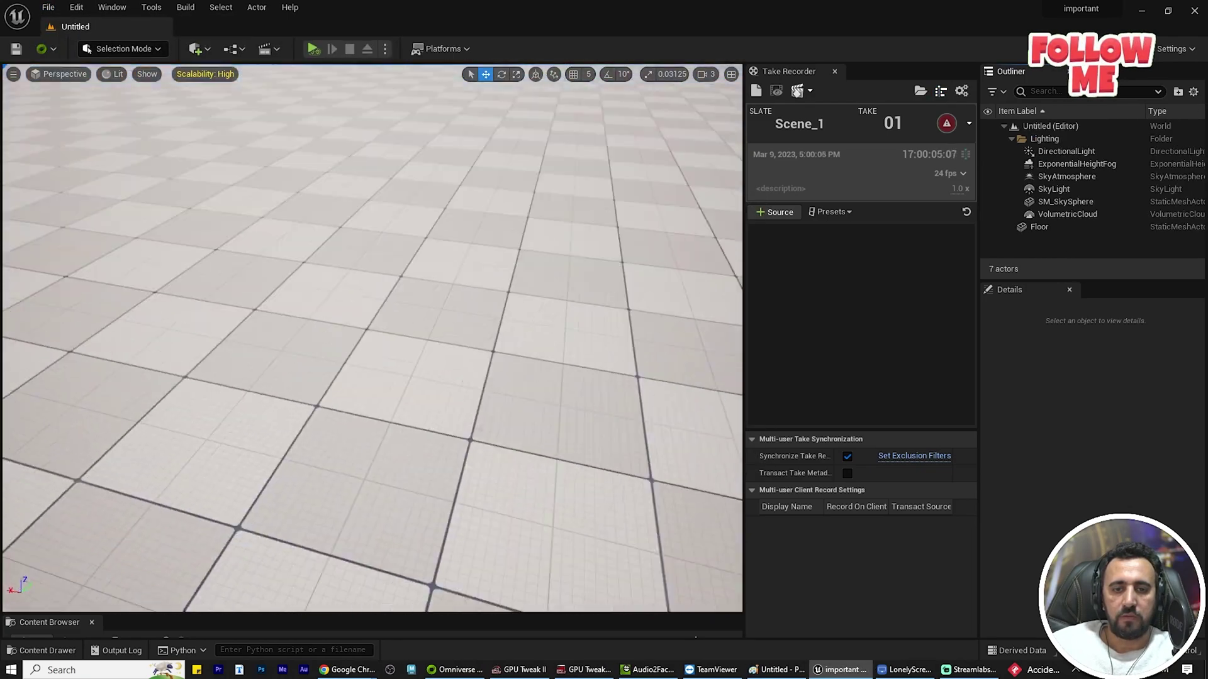
{"action": "right_click_drag", "start_coordinate": [391, 175], "coordinate": [472, 104]}
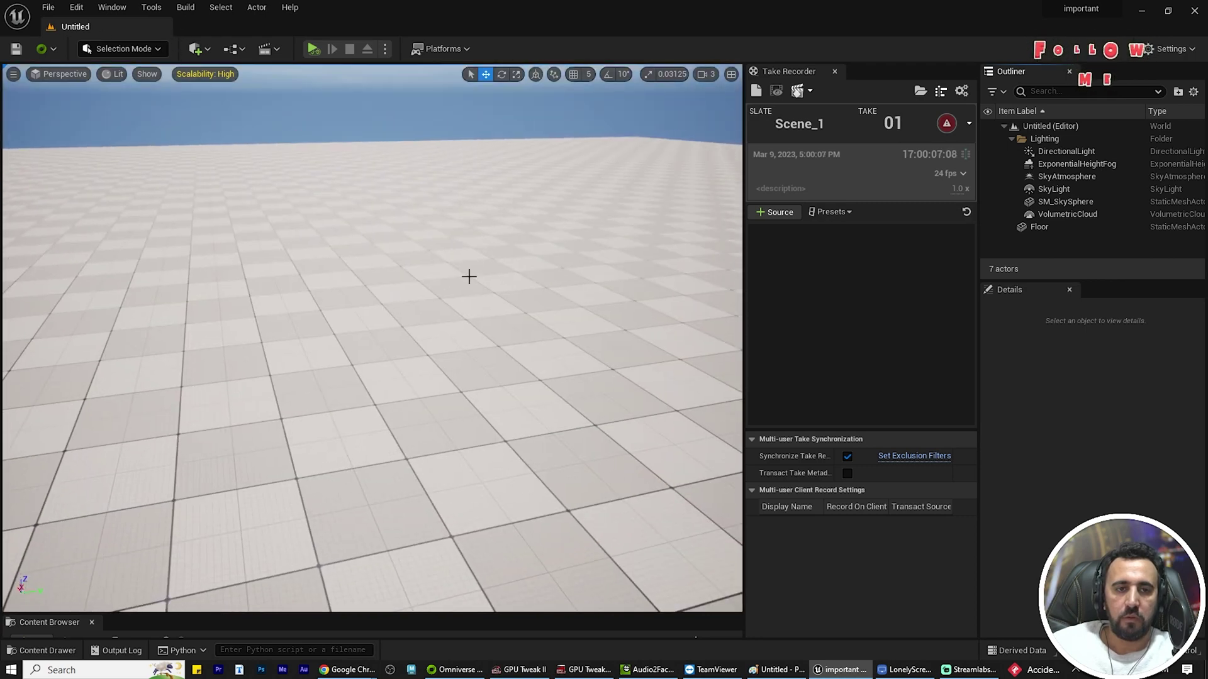
{"action": "mouse_move", "coordinate": [466, 305]}
{"action": "right_mouse_down"}
{"action": "mouse_move", "coordinate": [467, 390]}
{"action": "mouse_move", "coordinate": [466, 239]}
{"action": "mouse_move", "coordinate": [467, 304]}
{"action": "right_mouse_up"}
{"action": "key", "text": "ctrl+space"}
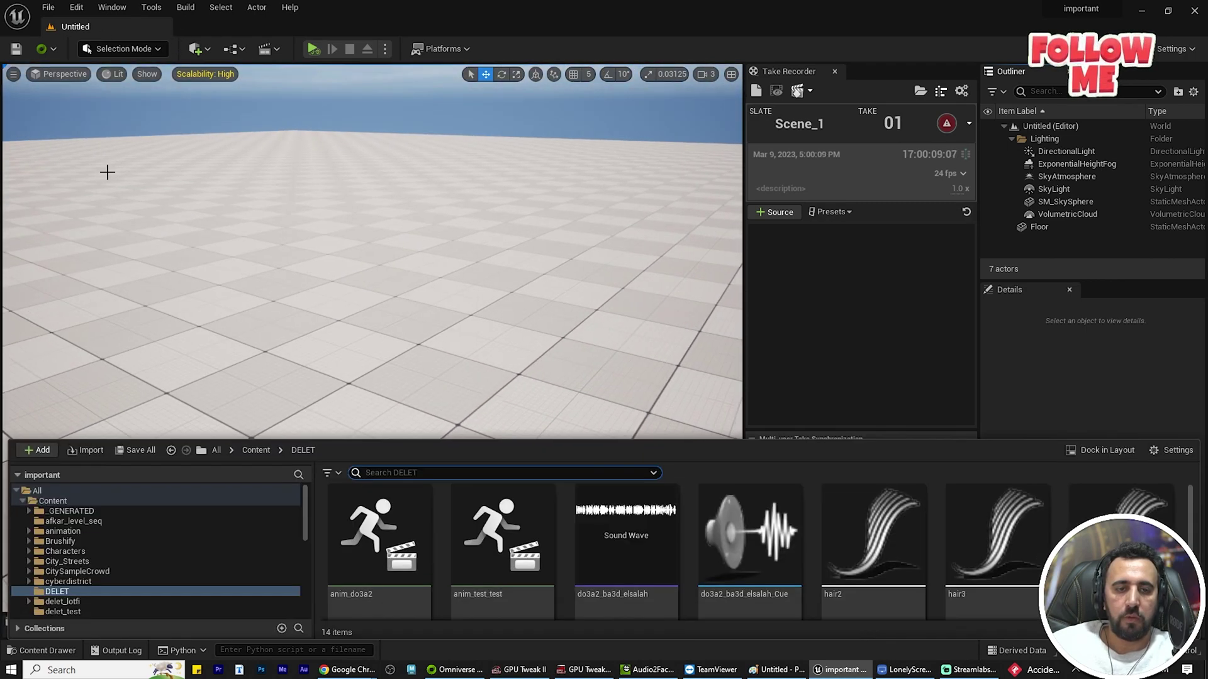
Step: Open Quixel Bridge and browse the characters in the My MetaHumans collection
{"action": "left_click", "coordinate": [112, 7]}
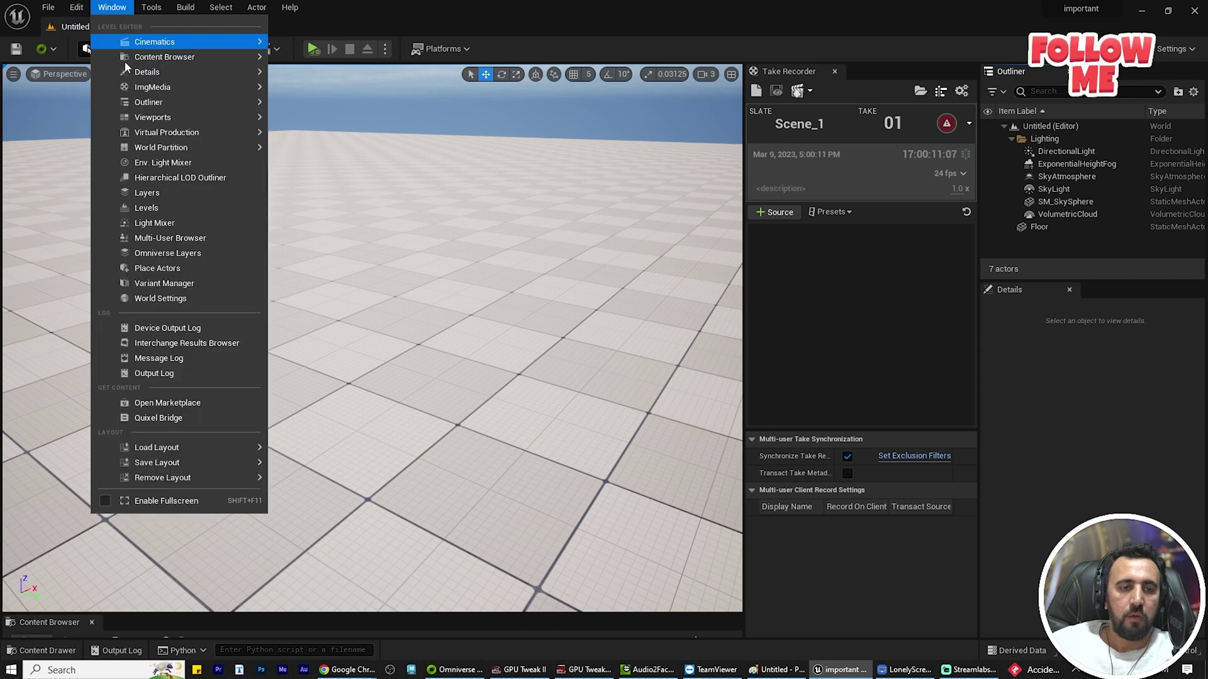
{"action": "left_click", "coordinate": [151, 417]}
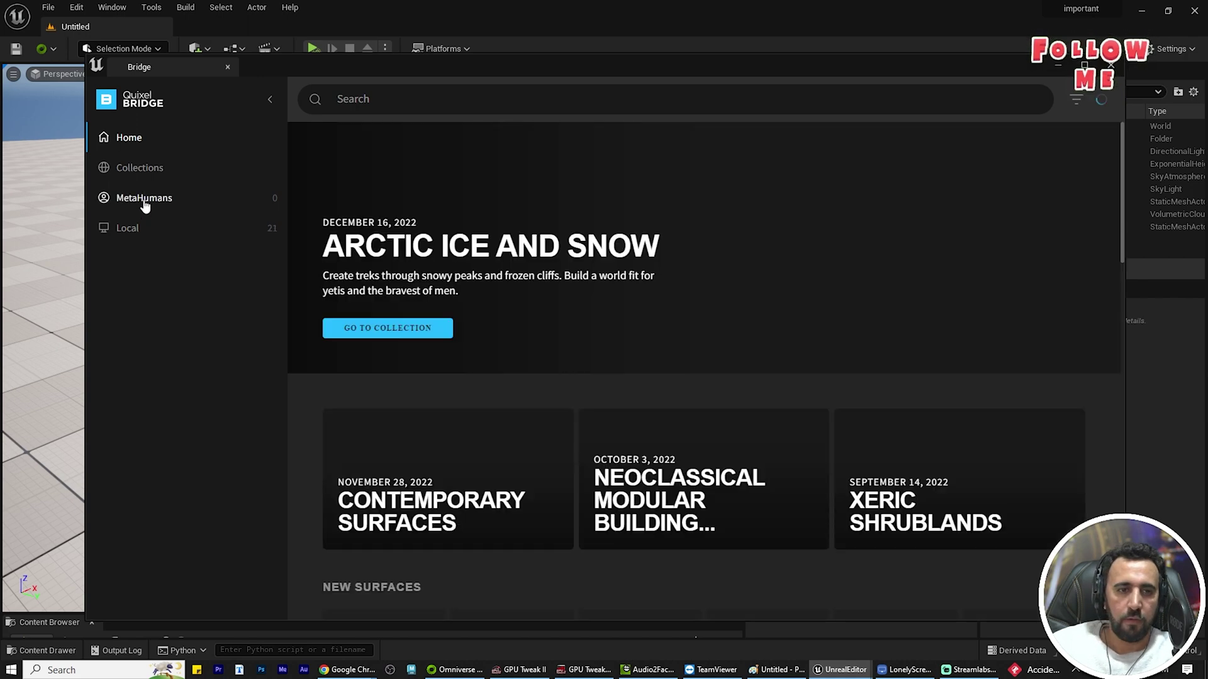
{"action": "left_click", "coordinate": [112, 200]}
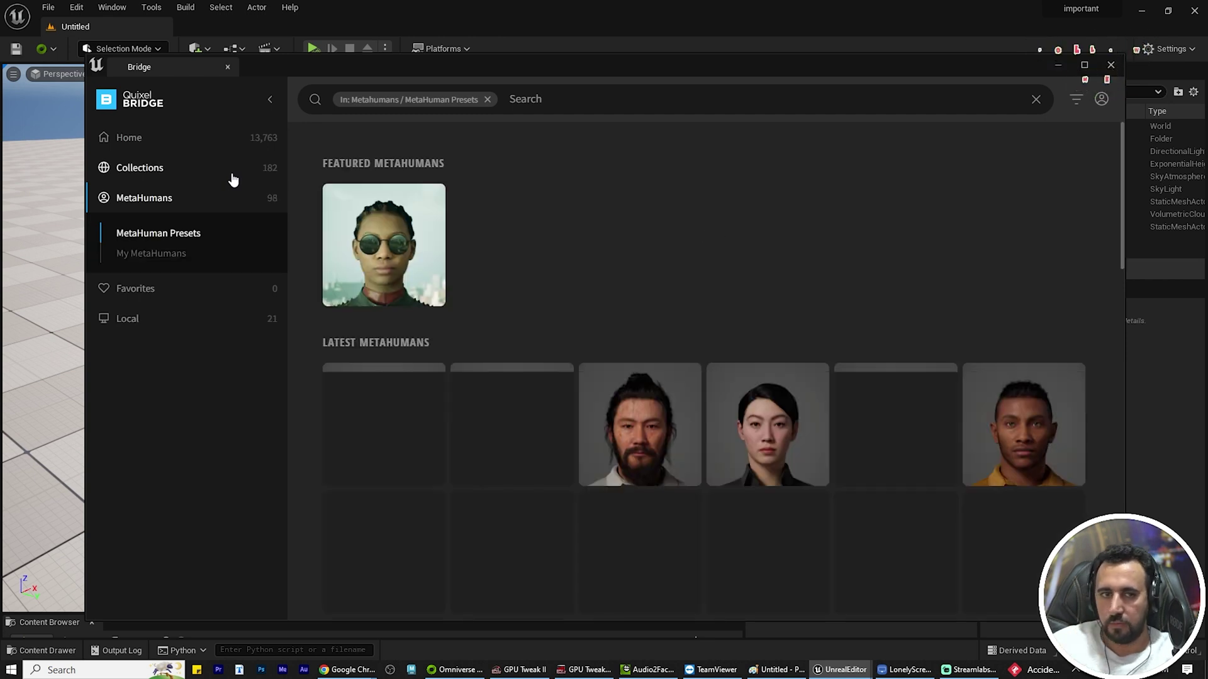
{"action": "left_click", "coordinate": [158, 258]}
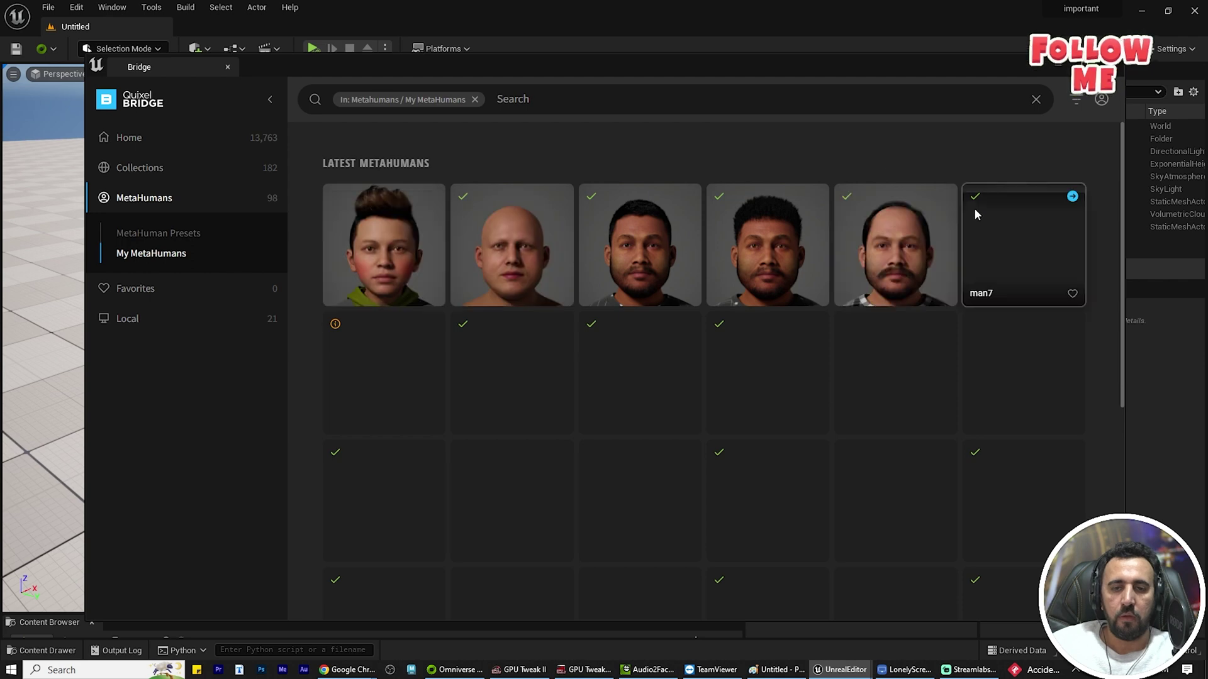
{"action": "left_click_drag", "start_coordinate": [735, 69], "coordinate": [681, 56]}
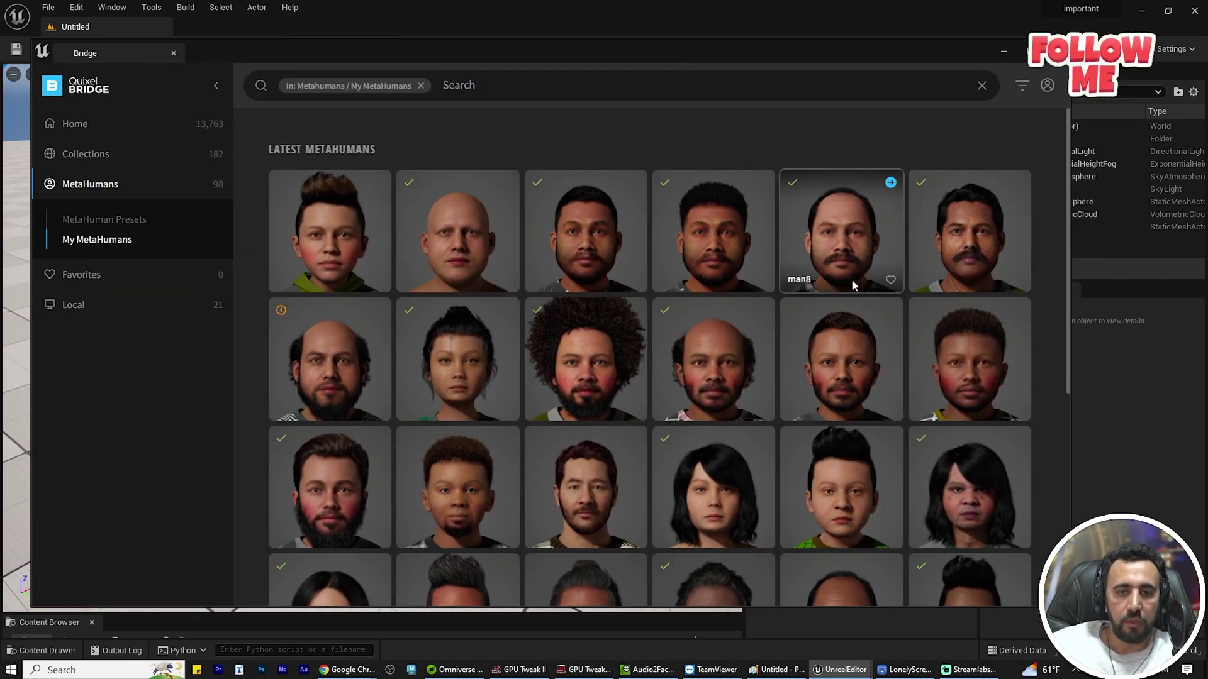
{"action": "scroll", "coordinate": [843, 332], "scroll_direction": "down", "scroll_amount": 2}
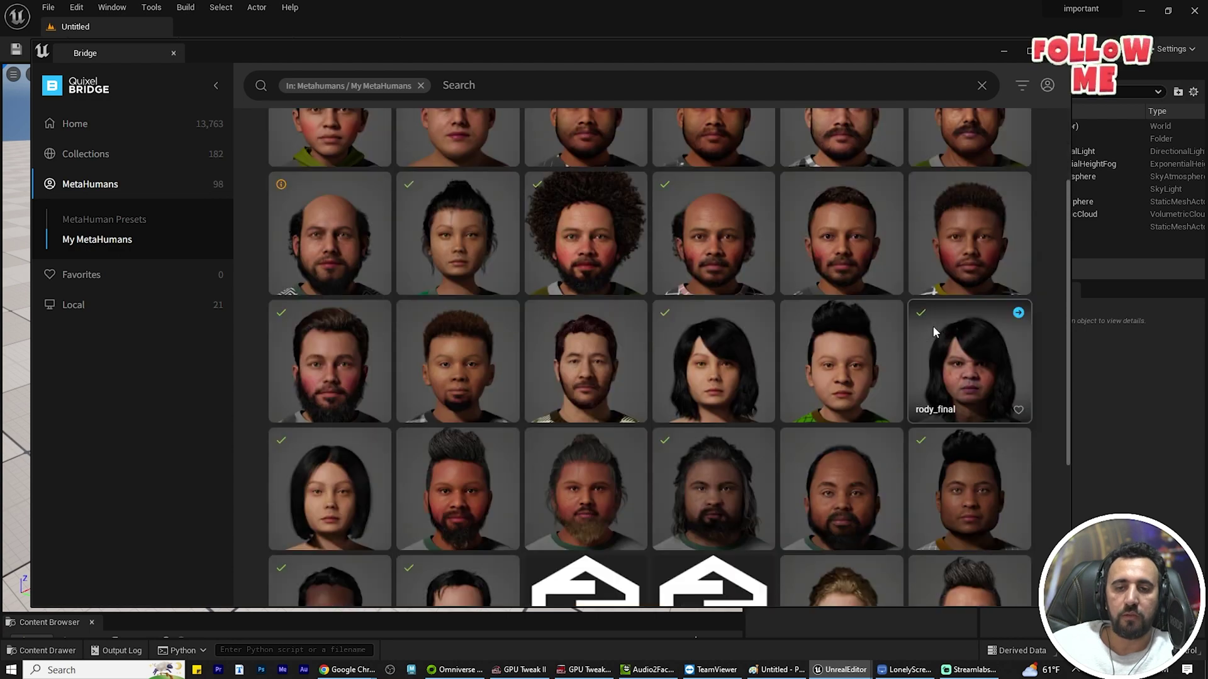
{"action": "scroll", "coordinate": [934, 326], "scroll_direction": "up", "scroll_amount": 2}
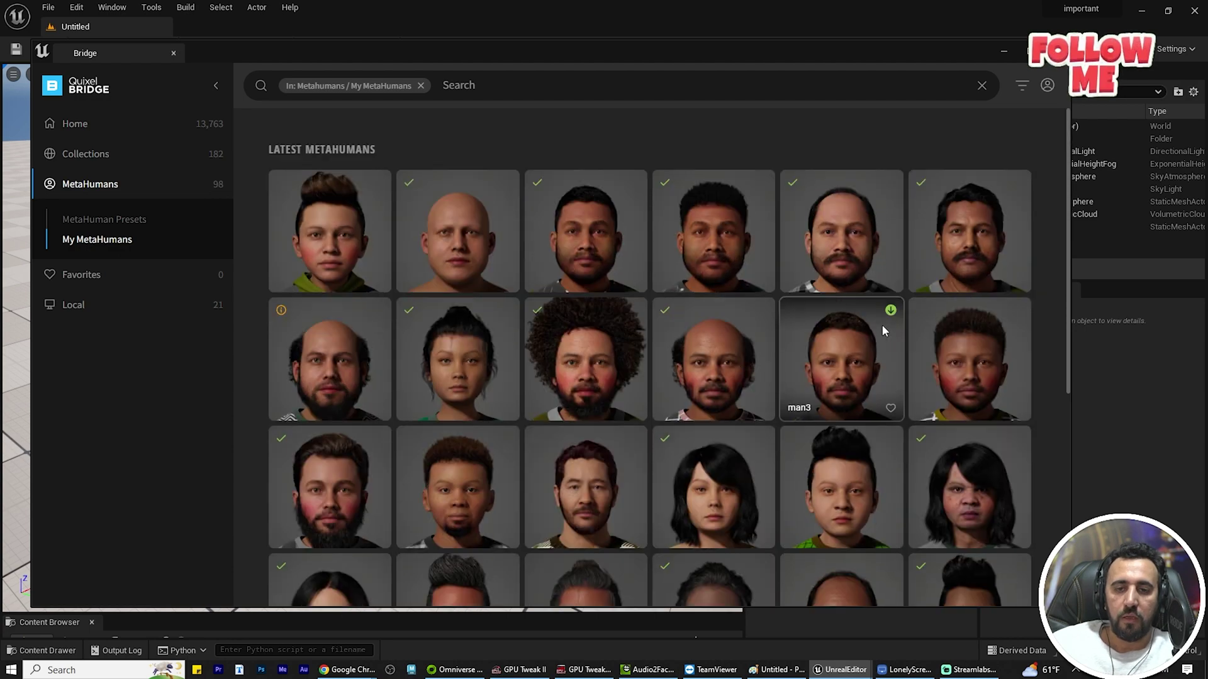
Step: Look through the MetaHuman Presets in Bridge and return to the My MetaHumans collection
{"action": "left_click", "coordinate": [109, 219]}
{"action": "scroll", "coordinate": [712, 394], "scroll_direction": "down", "scroll_amount": 6}
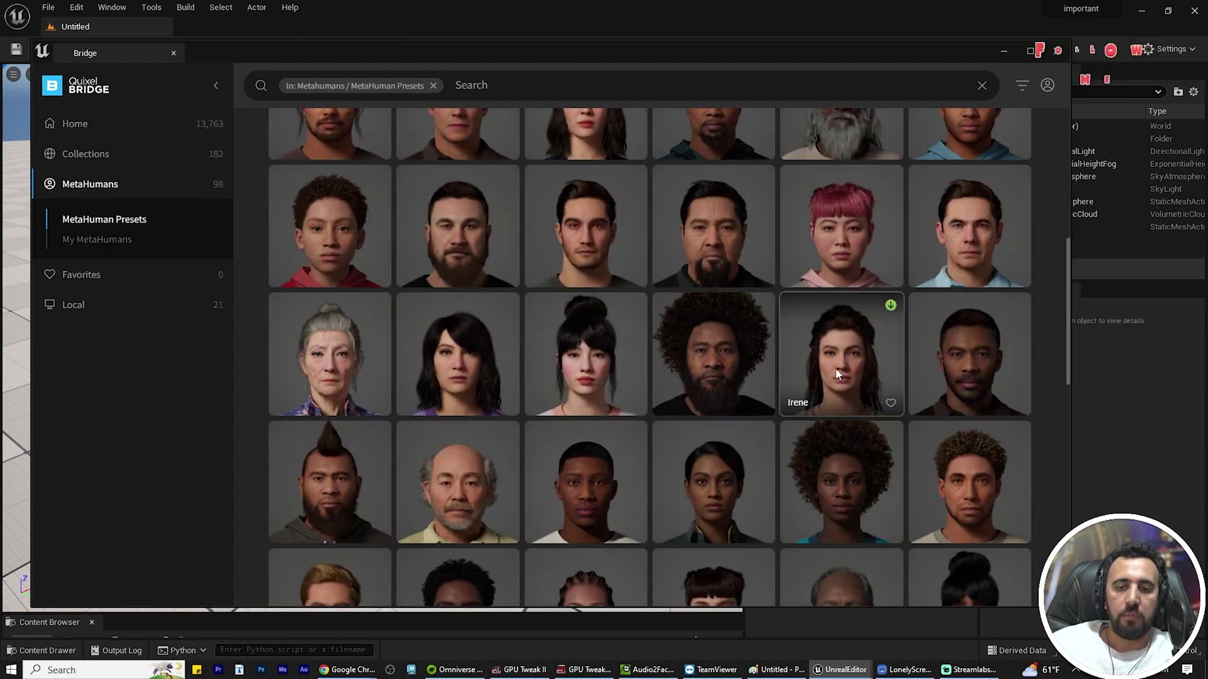
{"action": "scroll", "coordinate": [700, 269], "scroll_direction": "up", "scroll_amount": 3}
{"action": "scroll", "coordinate": [904, 351], "scroll_direction": "down", "scroll_amount": 2}
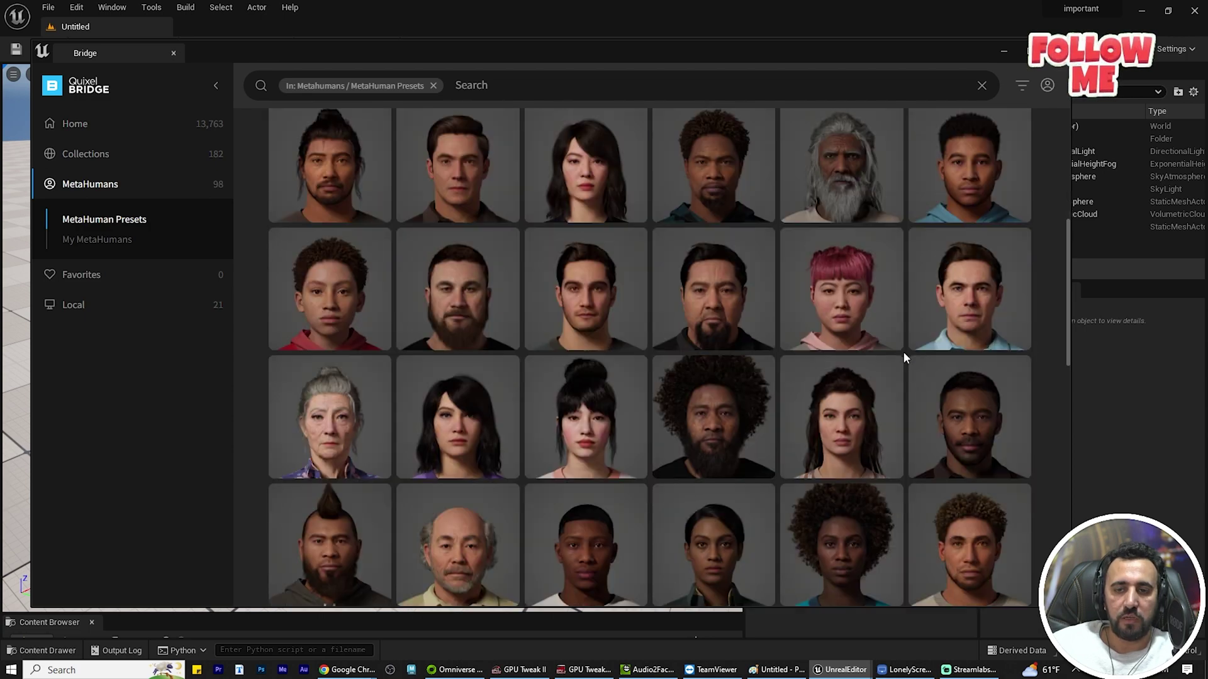
{"action": "scroll", "coordinate": [903, 352], "scroll_direction": "up", "scroll_amount": 4}
{"action": "scroll", "coordinate": [903, 358], "scroll_direction": "down", "scroll_amount": 5}
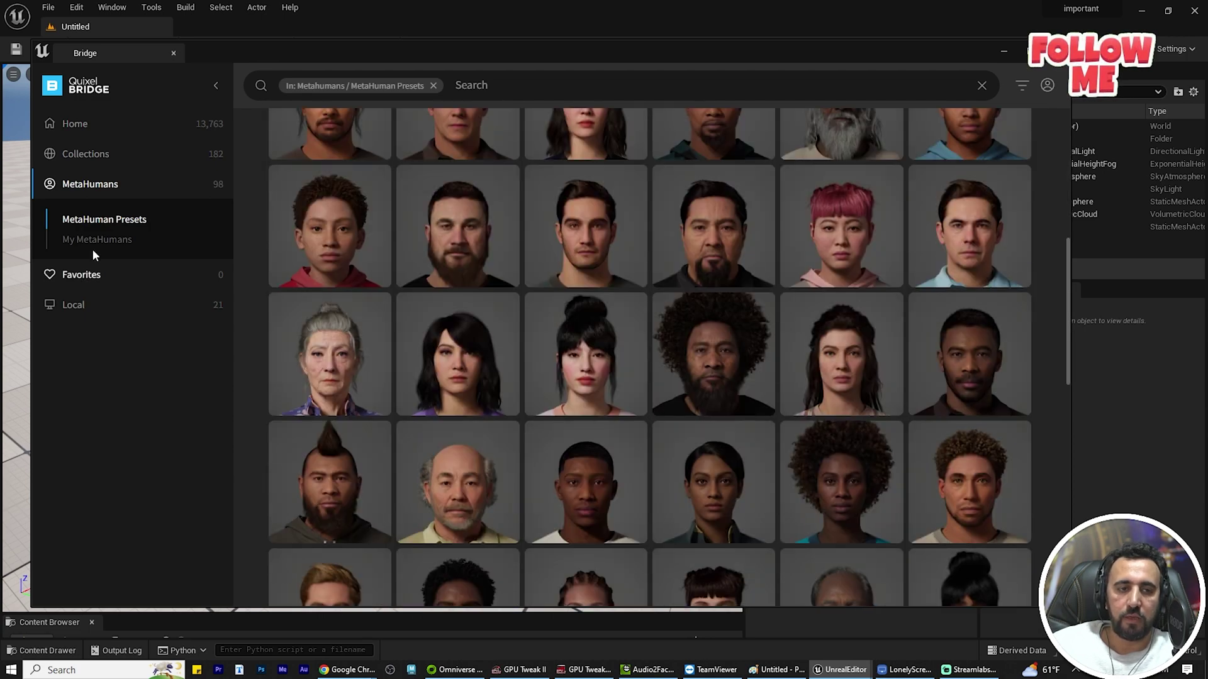
{"action": "left_click", "coordinate": [97, 241]}
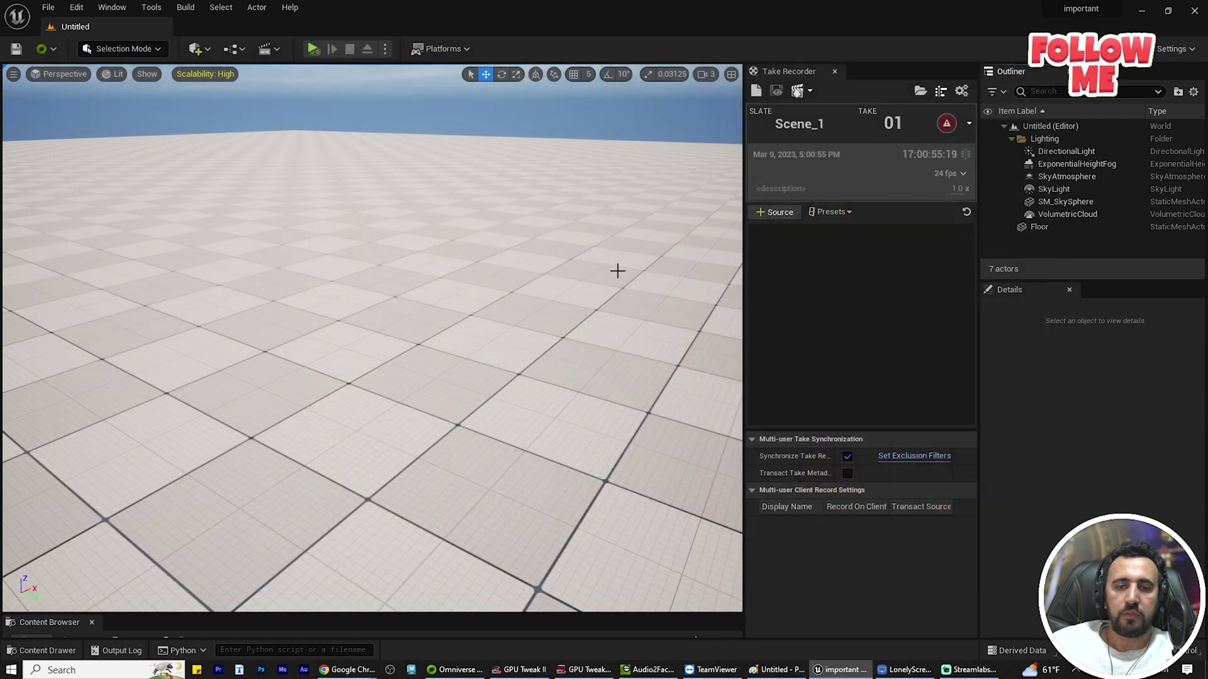
Step: Place the BP_Baba character from the project's MetaHumans/Baba folder into the level and frame it in the viewport
{"action": "left_click", "coordinate": [42, 650]}
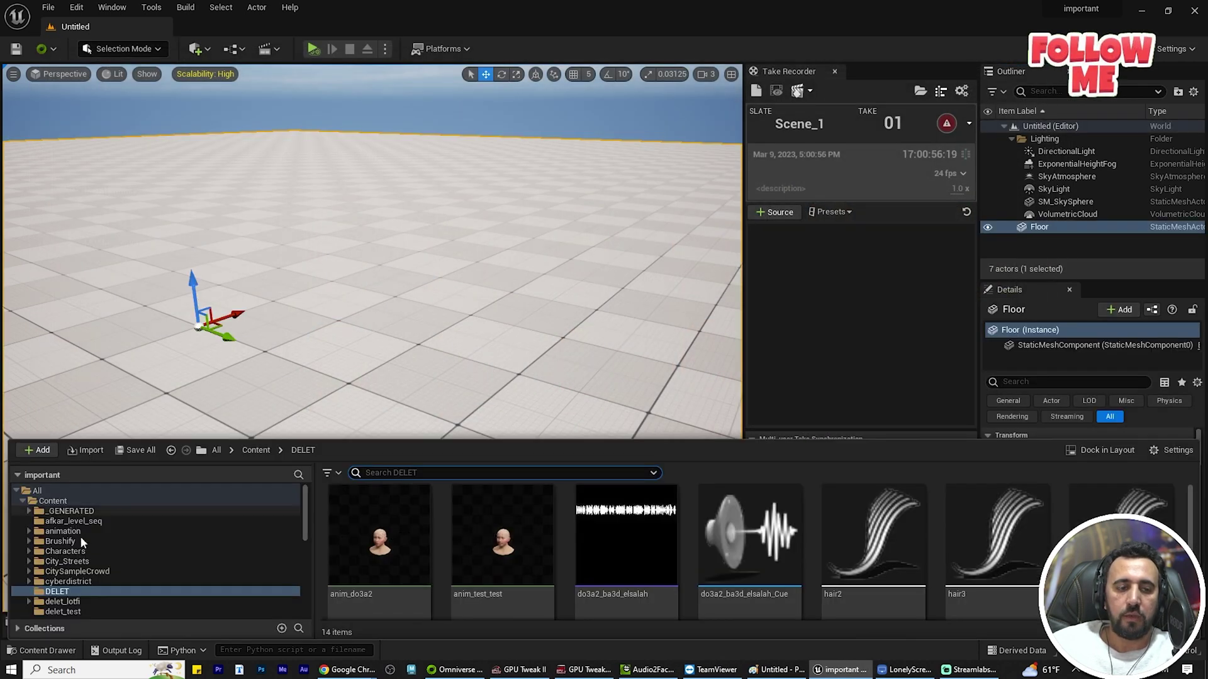
{"action": "scroll", "coordinate": [122, 584], "scroll_direction": "down", "scroll_amount": 6}
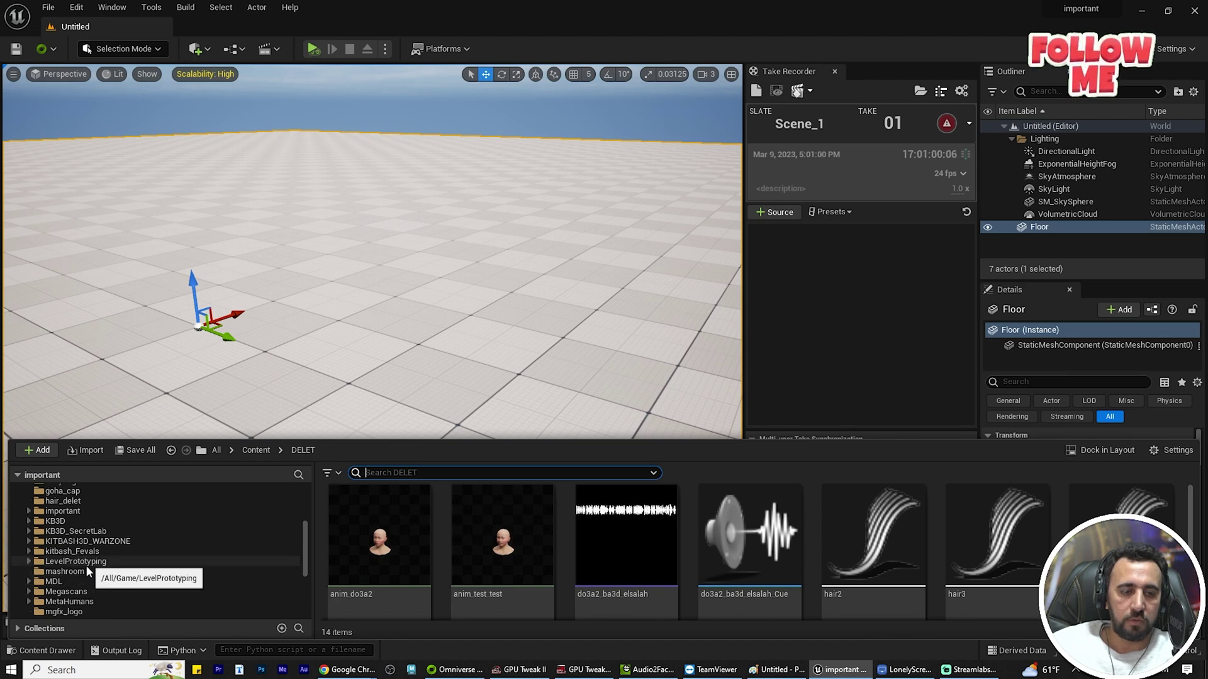
{"action": "left_click", "coordinate": [69, 601]}
{"action": "double_click", "coordinate": [375, 559]}
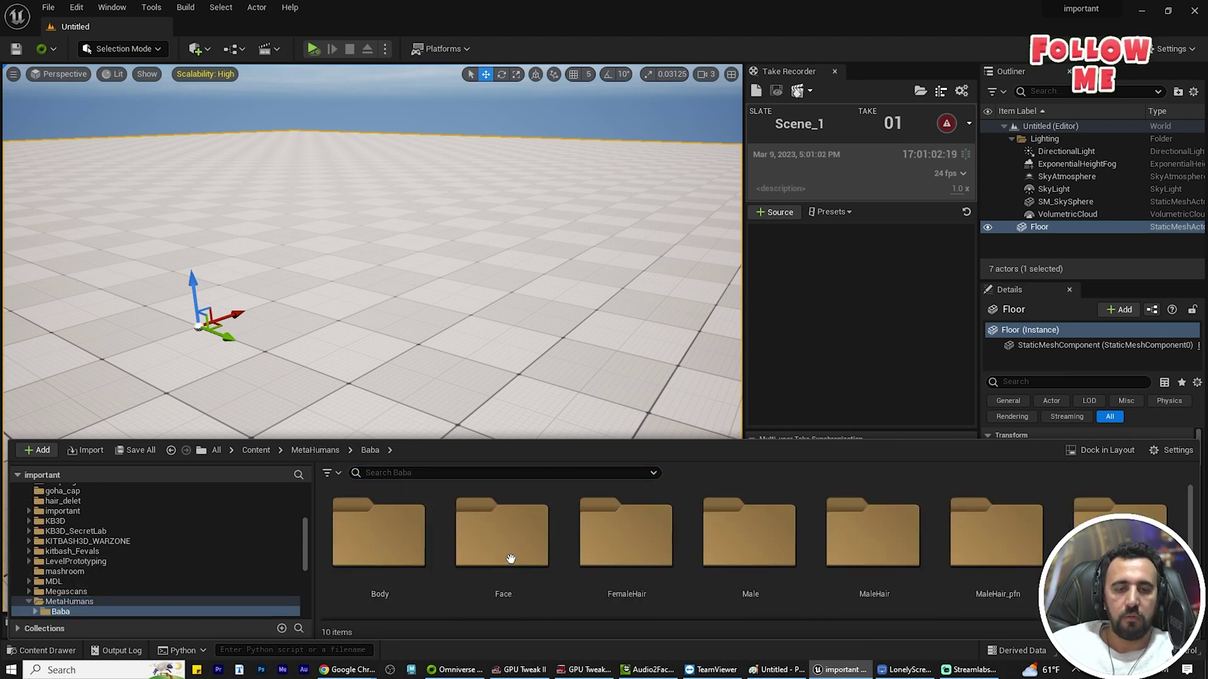
{"action": "scroll", "coordinate": [858, 574], "scroll_direction": "down", "scroll_amount": 2}
{"action": "left_click_drag", "start_coordinate": [622, 558], "coordinate": [364, 208]}
{"action": "key", "text": "f"}
{"action": "left_click_drag", "start_coordinate": [327, 366], "coordinate": [252, 365], "text": "alt"}
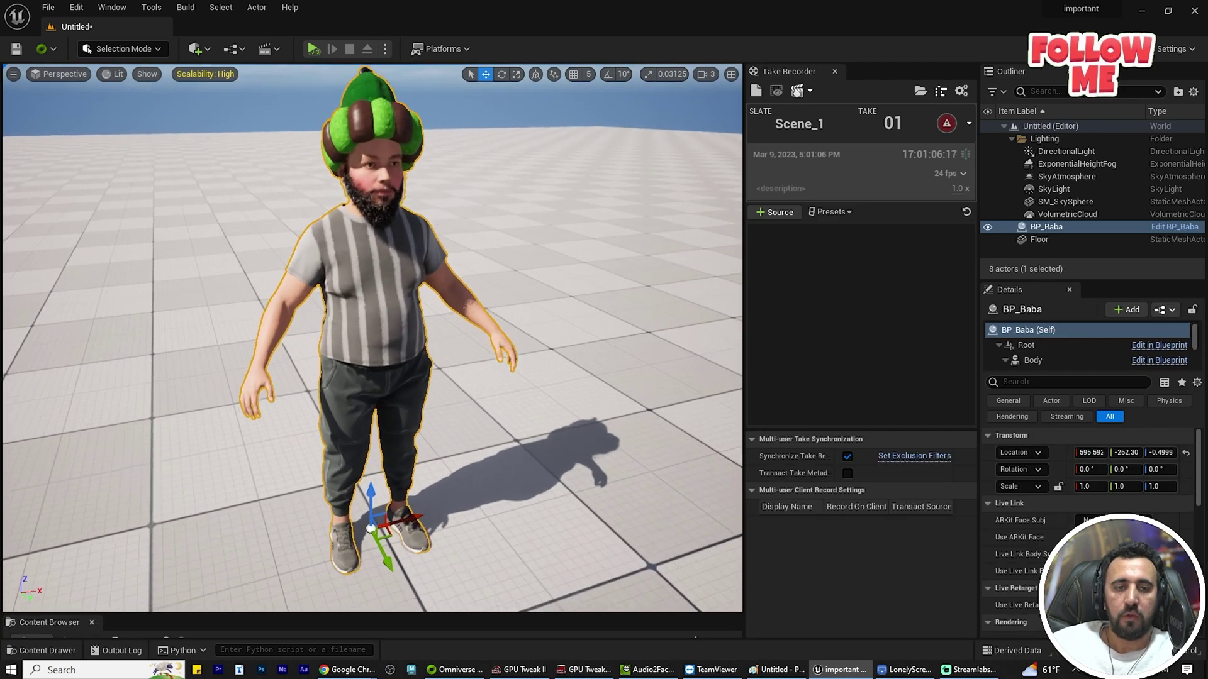
Step: Examine the head and face of the placed BP_Baba character up close
{"action": "scroll", "coordinate": [448, 167], "scroll_direction": "up", "scroll_amount": 3}
{"action": "middle_click_drag", "start_coordinate": [498, 298], "coordinate": [496, 453], "text": "alt"}
{"action": "scroll", "coordinate": [683, 276], "scroll_direction": "up", "scroll_amount": 4}
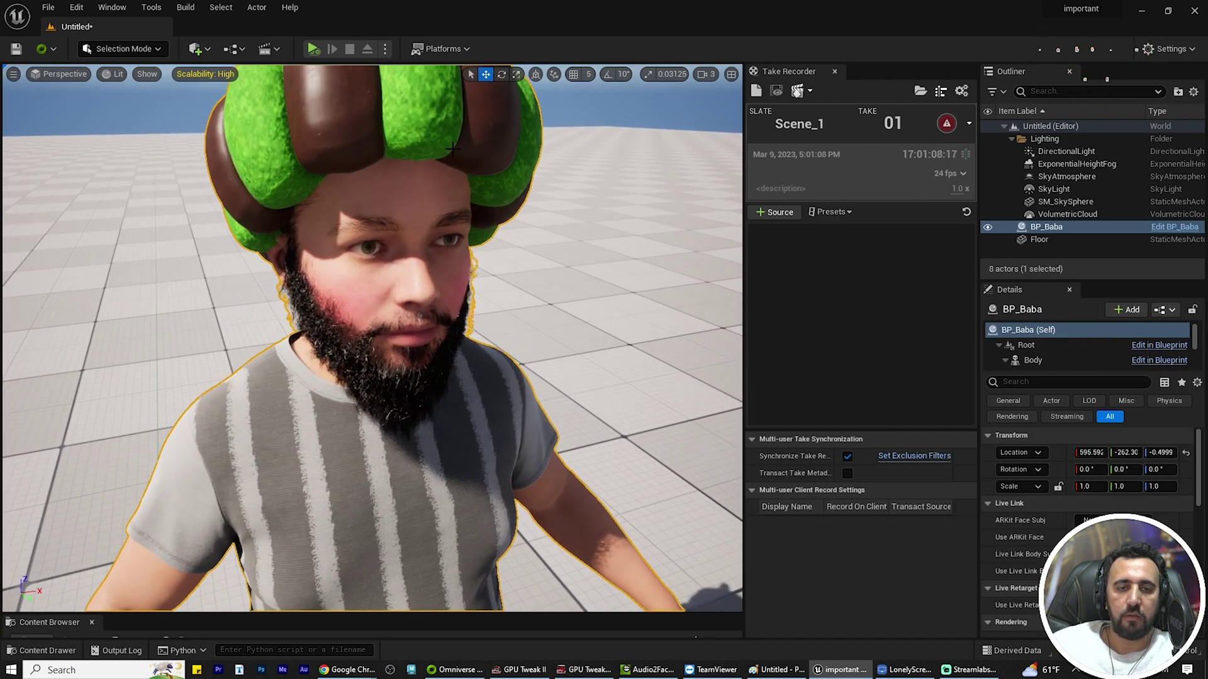
{"action": "middle_click_drag", "start_coordinate": [684, 277], "coordinate": [683, 434], "text": "alt"}
{"action": "left_click_drag", "start_coordinate": [477, 317], "coordinate": [484, 302], "text": "alt"}
{"action": "left_click_drag", "start_coordinate": [449, 205], "coordinate": [399, 222], "text": "alt"}
{"action": "scroll", "coordinate": [496, 216], "scroll_direction": "up", "scroll_amount": 3}
{"action": "scroll", "coordinate": [434, 214], "scroll_direction": "down", "scroll_amount": 3}
{"action": "scroll", "coordinate": [434, 214], "scroll_direction": "up", "scroll_amount": 3}
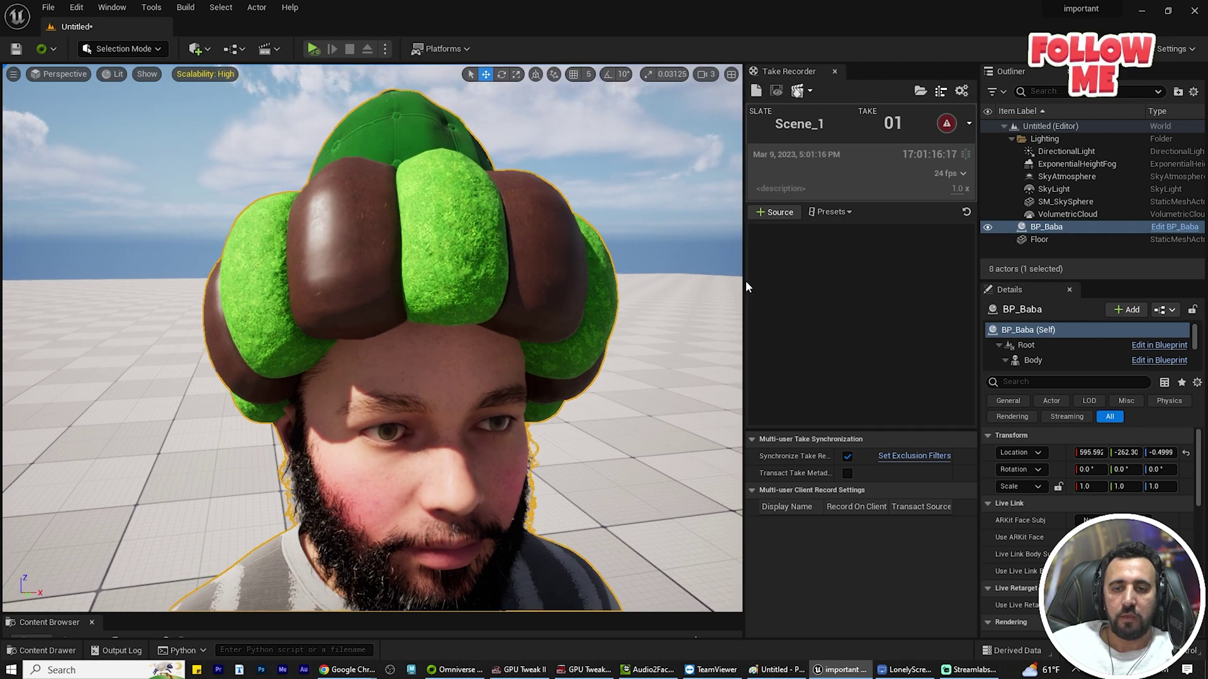
Step: Widen the viewport by narrowing the Take Recorder panel, and open the BP_Baba blueprint for editing
{"action": "left_click_drag", "start_coordinate": [745, 281], "coordinate": [929, 281]}
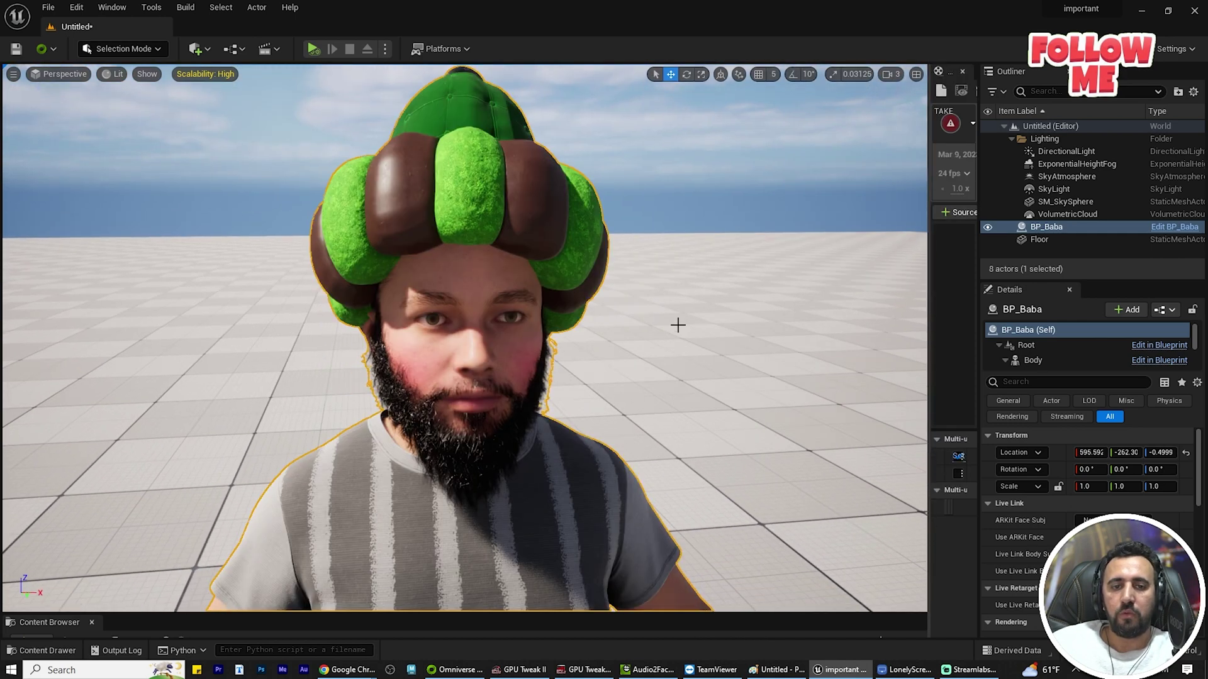
{"action": "left_click_drag", "start_coordinate": [586, 270], "coordinate": [597, 248], "text": "alt"}
{"action": "scroll", "coordinate": [609, 270], "scroll_direction": "up", "scroll_amount": 5}
{"action": "middle_click_drag", "start_coordinate": [598, 248], "coordinate": [611, 326], "text": "alt"}
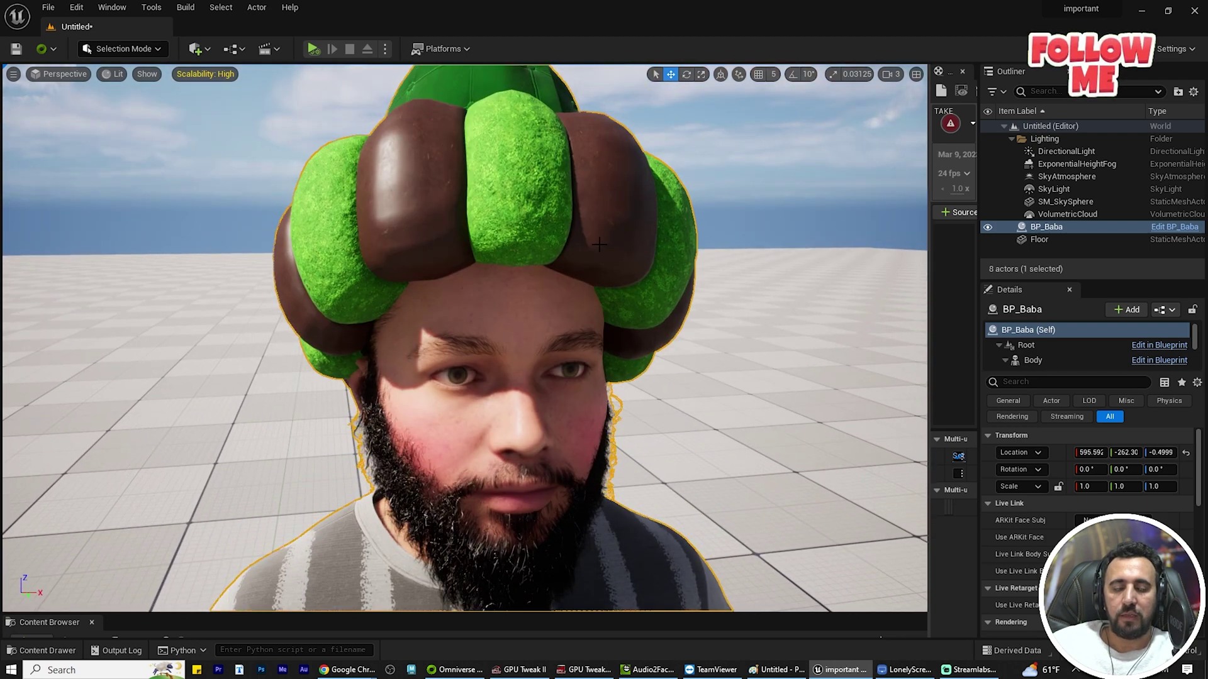
{"action": "scroll", "coordinate": [600, 245], "scroll_direction": "down", "scroll_amount": 2}
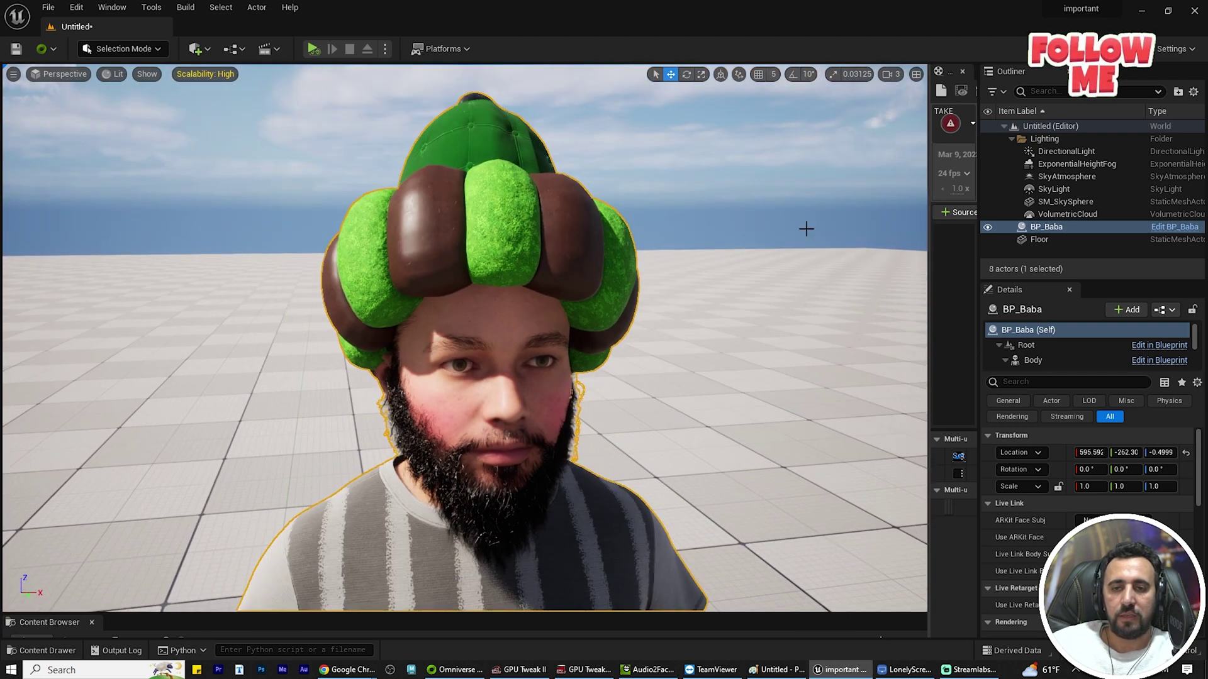
{"action": "left_click", "coordinate": [1170, 228]}
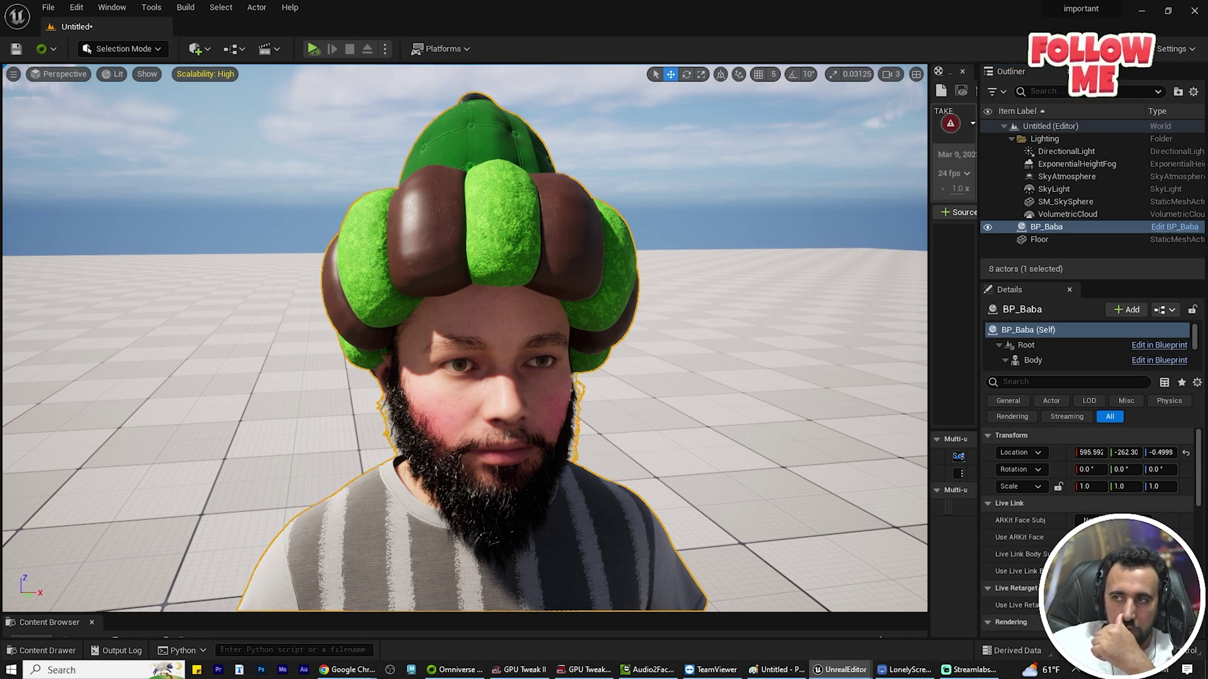
Step: Place the BP_NewMetaHumanIdentity character from the MetaHumans/NewMetaHumanIdentity folder into the level, well behind BP_Baba
{"action": "left_click", "coordinate": [42, 651]}
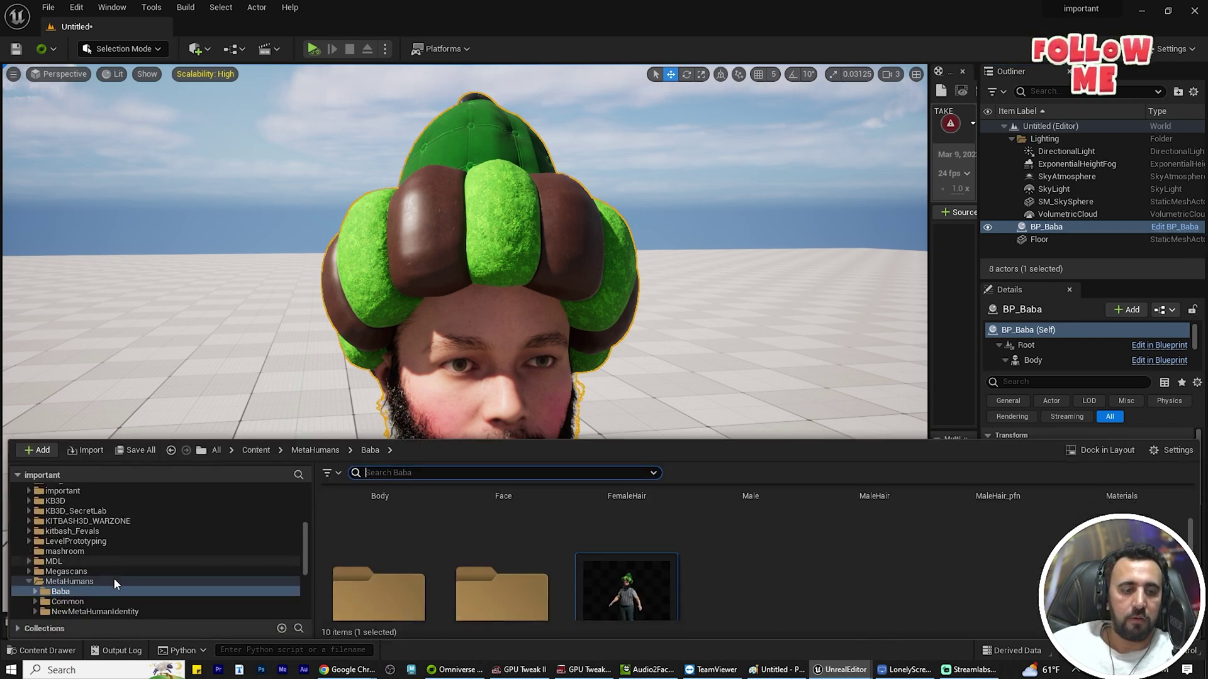
{"action": "left_click", "coordinate": [68, 582]}
{"action": "scroll", "coordinate": [646, 571], "scroll_direction": "down", "scroll_amount": 2}
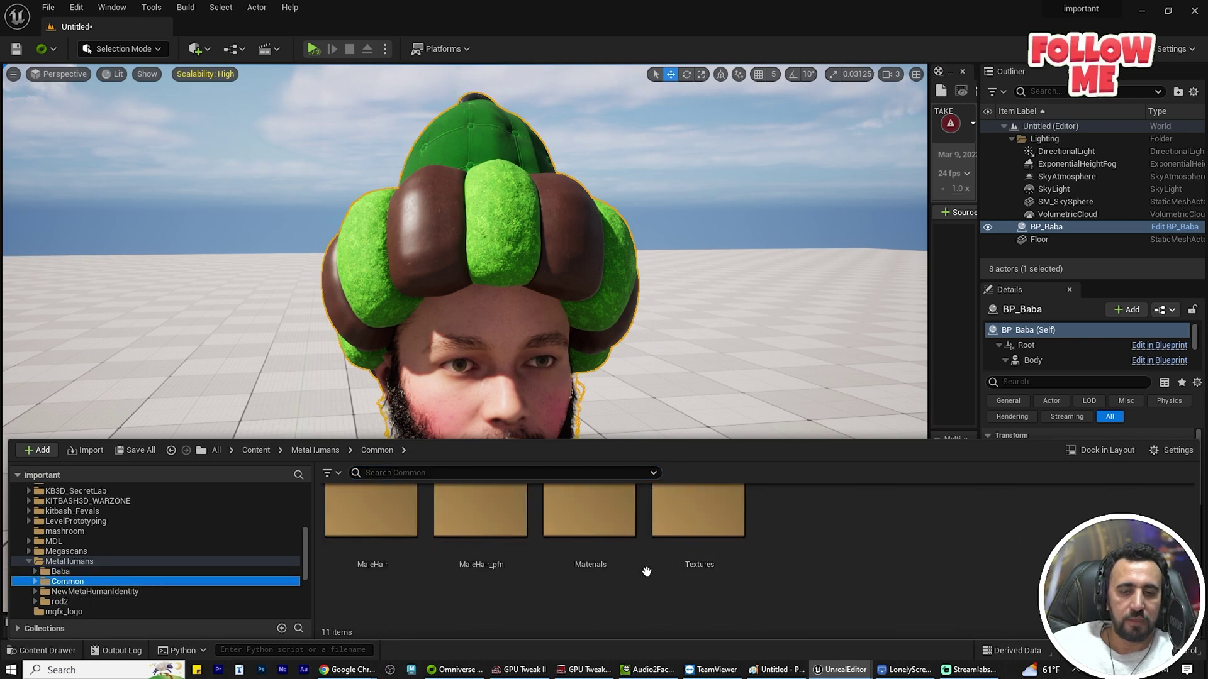
{"action": "left_click", "coordinate": [64, 592]}
{"action": "left_click_drag", "start_coordinate": [592, 542], "coordinate": [684, 346]}
{"action": "left_click_drag", "start_coordinate": [685, 346], "coordinate": [688, 348]}
{"action": "key", "text": "f"}
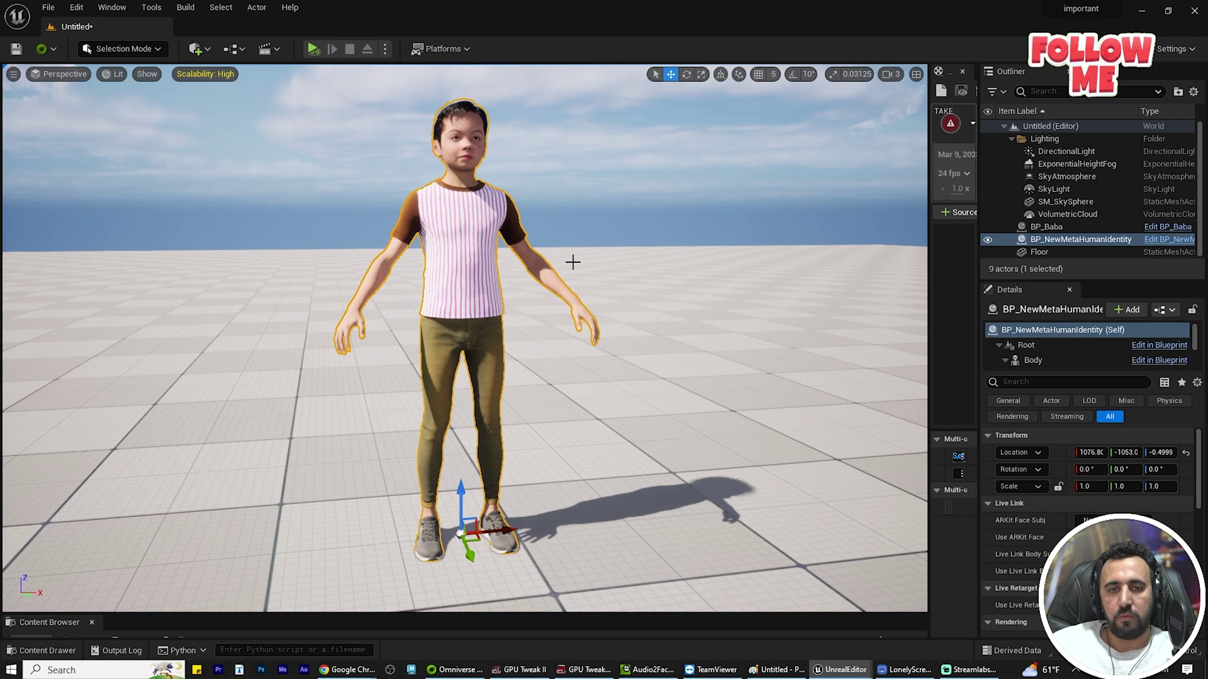
{"action": "scroll", "coordinate": [572, 262], "scroll_direction": "up", "scroll_amount": 3}
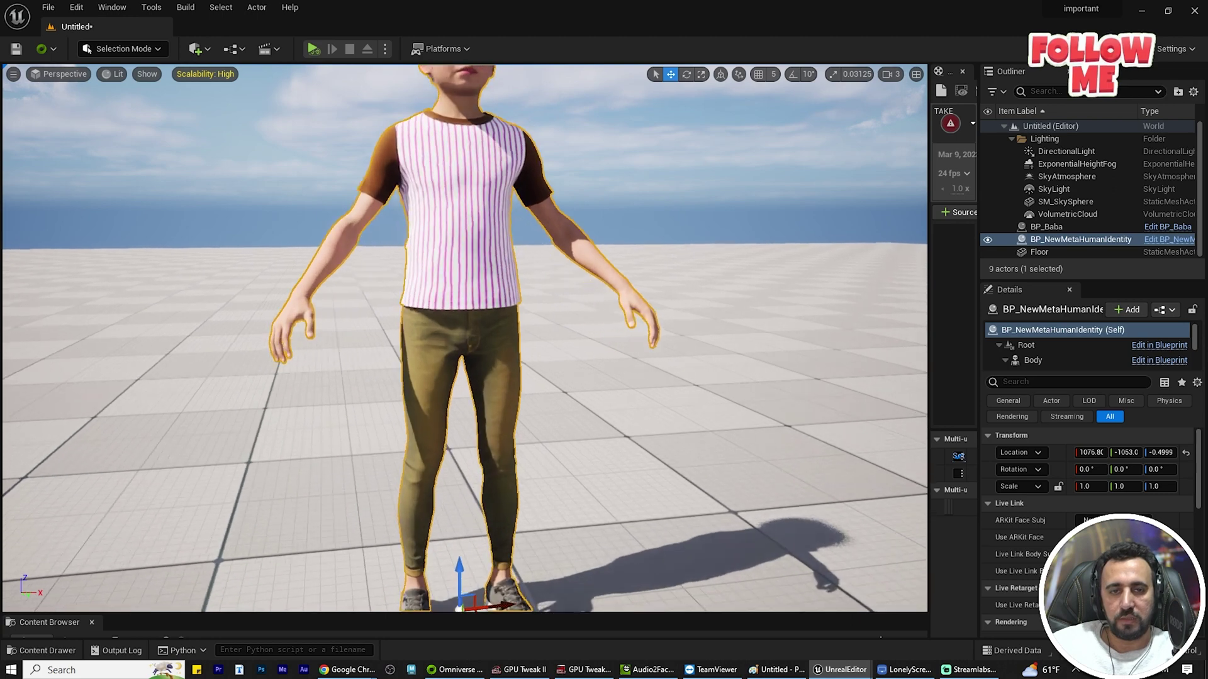
{"action": "middle_click_drag", "start_coordinate": [572, 262], "coordinate": [572, 188]}
{"action": "scroll", "coordinate": [483, 213], "scroll_direction": "down", "scroll_amount": 5}
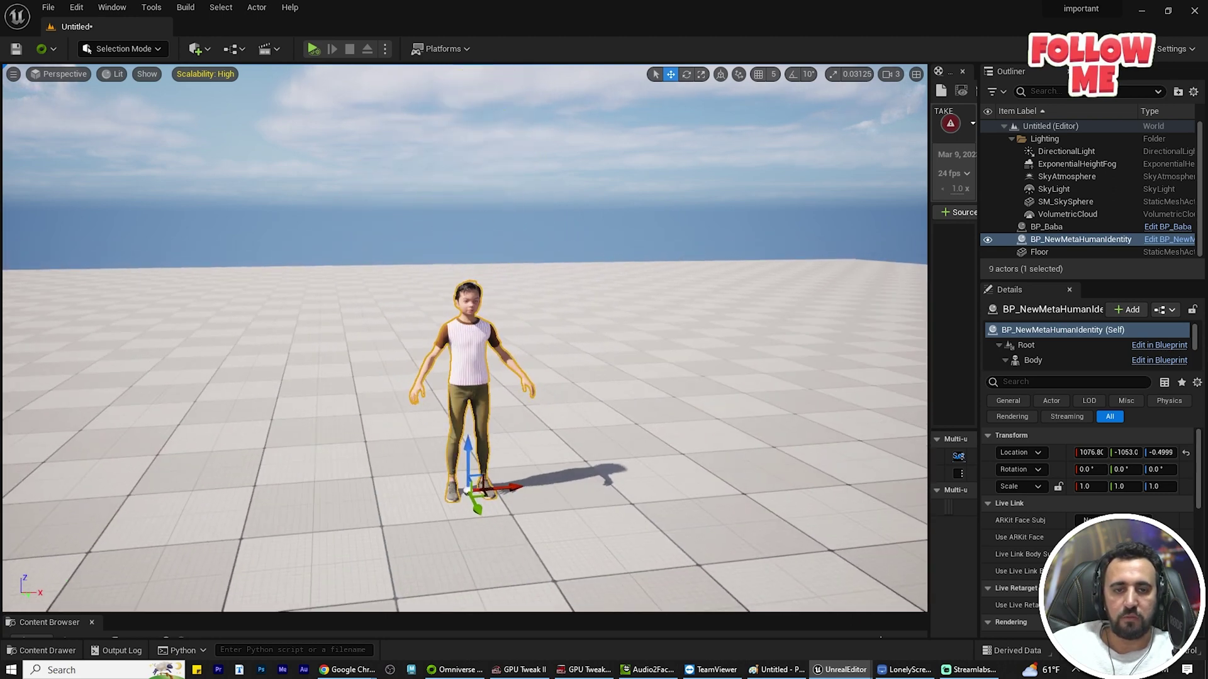
{"action": "scroll", "coordinate": [418, 367], "scroll_direction": "down", "scroll_amount": 8}
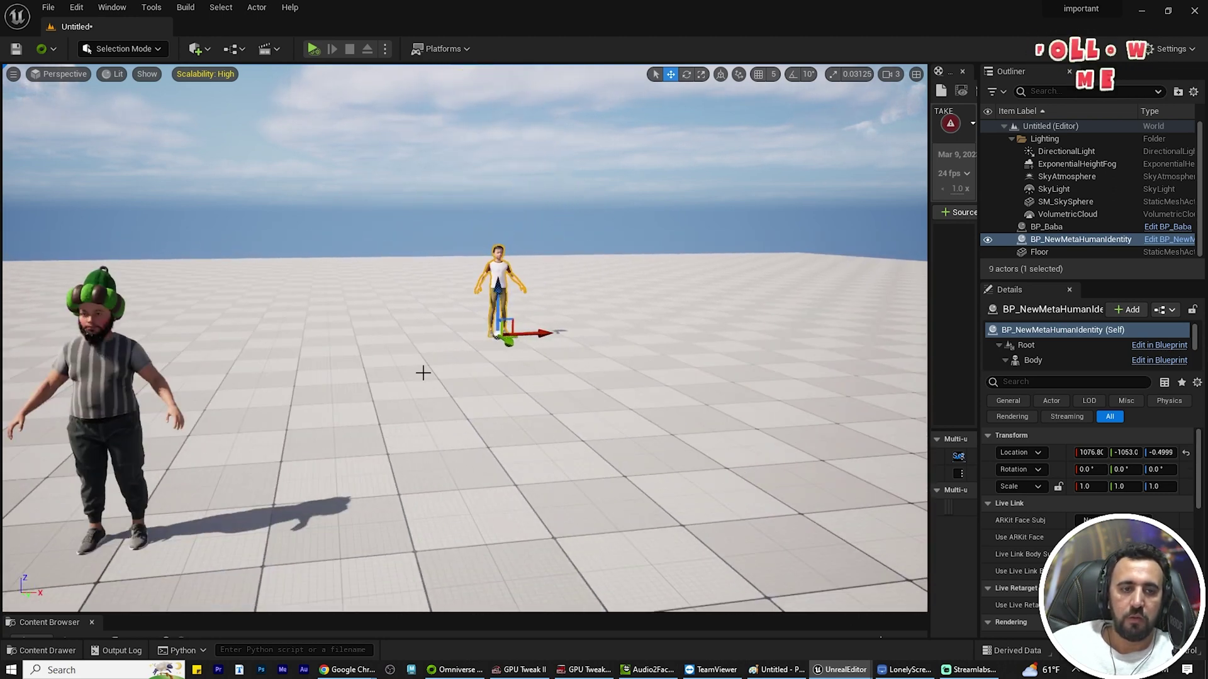
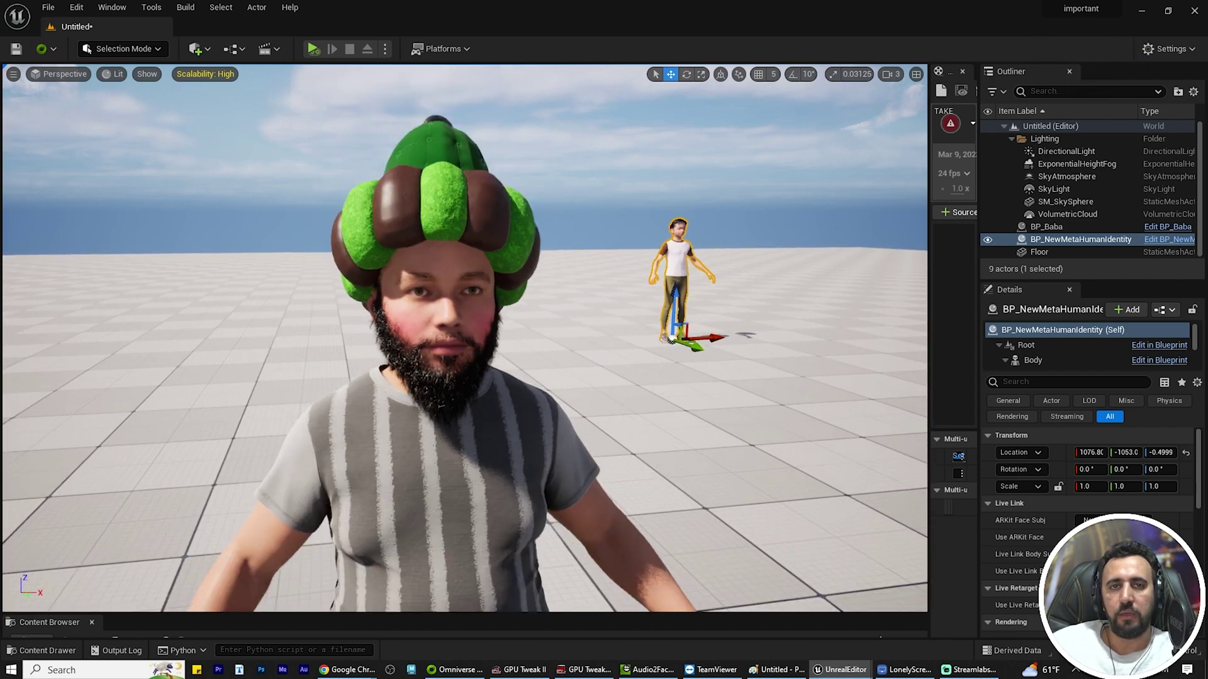
Step: Search the project's plugin list for "apple" to check the ARKit plugins
{"action": "left_click", "coordinate": [456, 215]}
{"action": "left_click", "coordinate": [75, 9]}
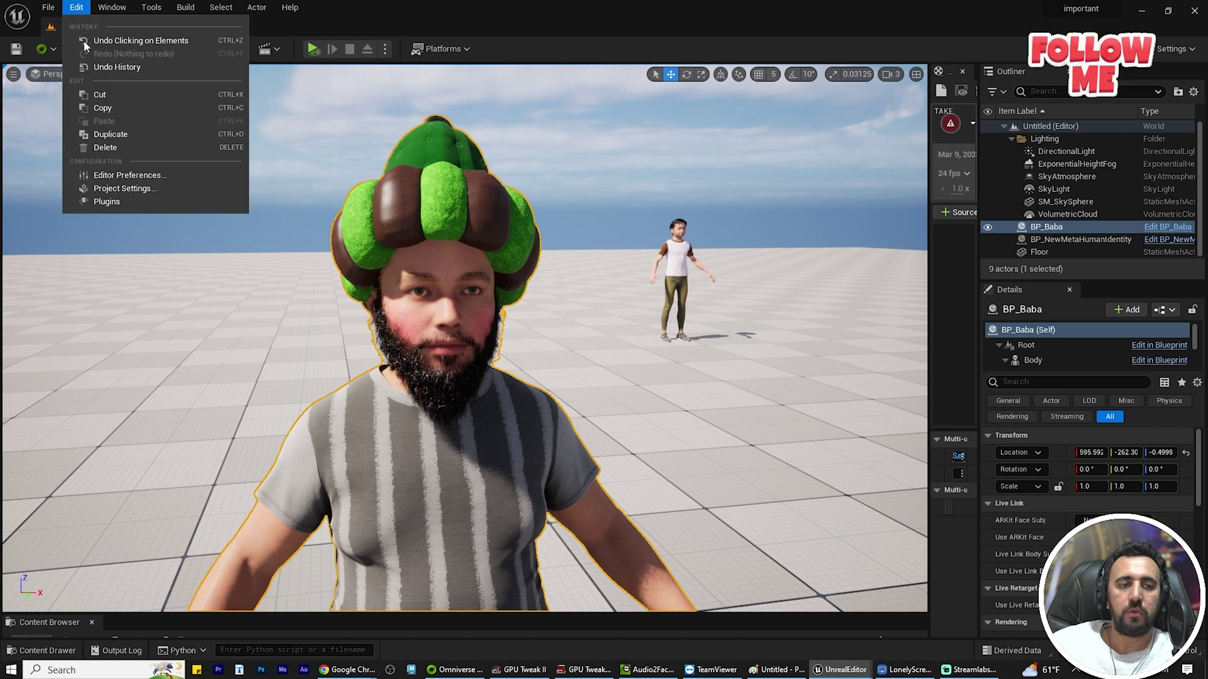
{"action": "left_click", "coordinate": [107, 201]}
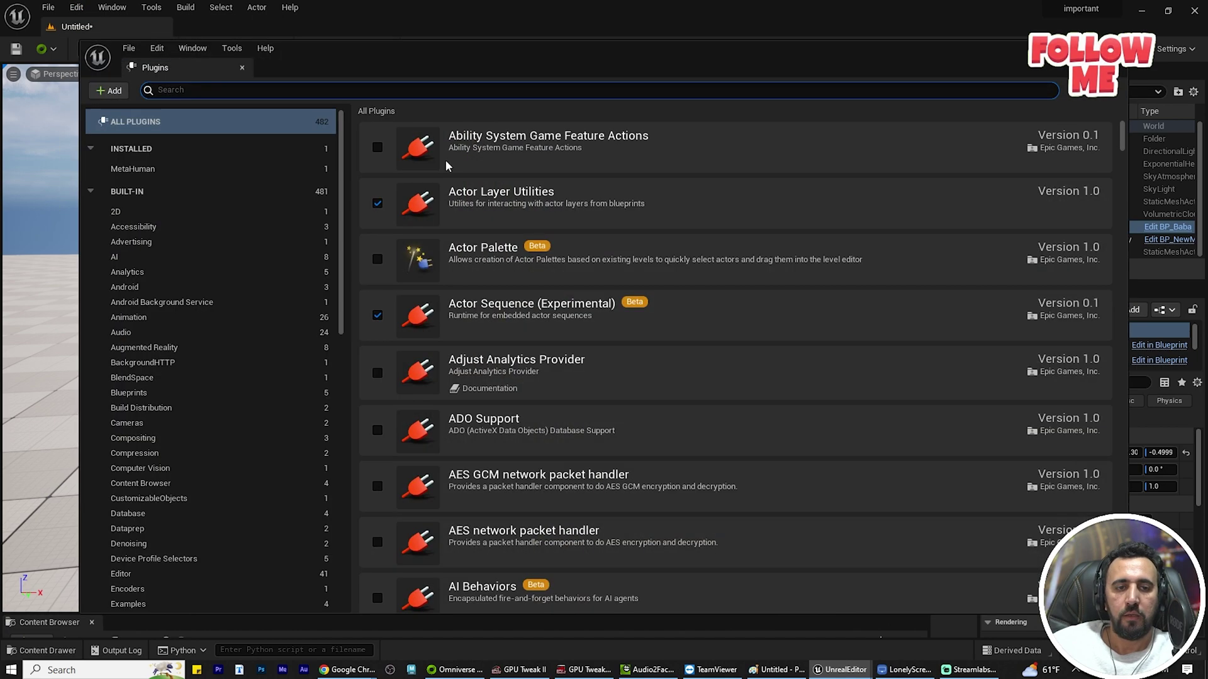
{"action": "type", "text": "apple"}
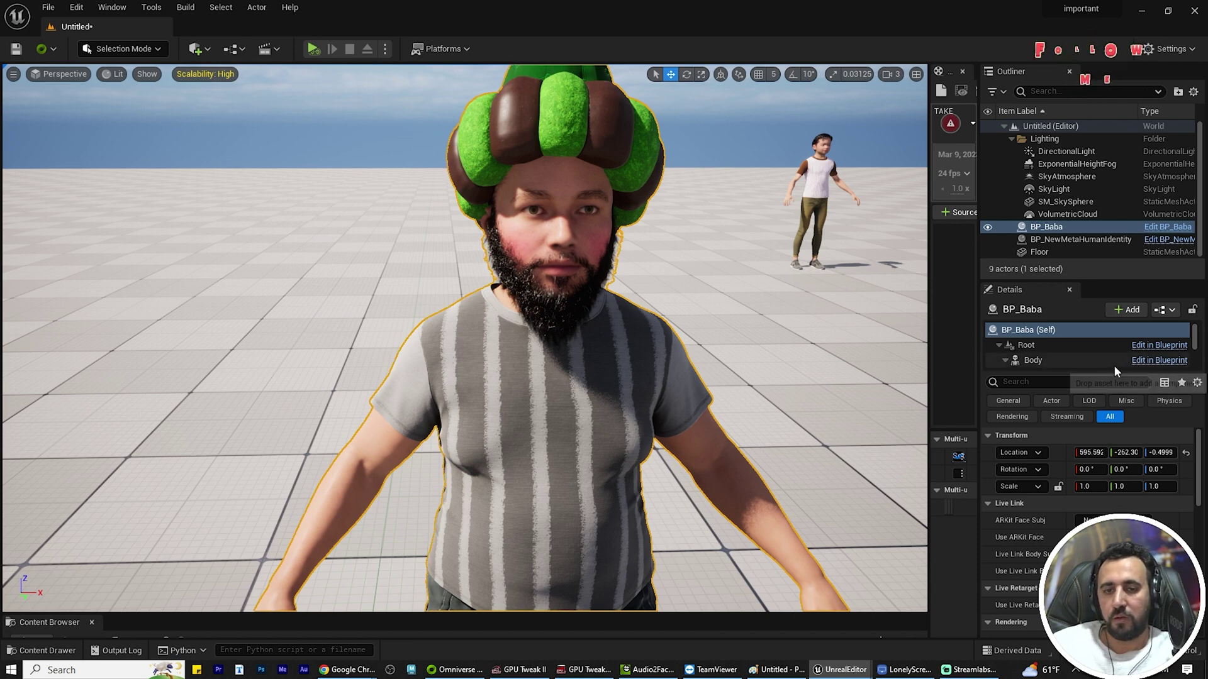
Step: Set BP_Baba's ARKit face subject to iPhone and enable Use ARKit Face in its Live Link settings
{"action": "scroll", "coordinate": [1158, 357], "scroll_direction": "down", "scroll_amount": 1}
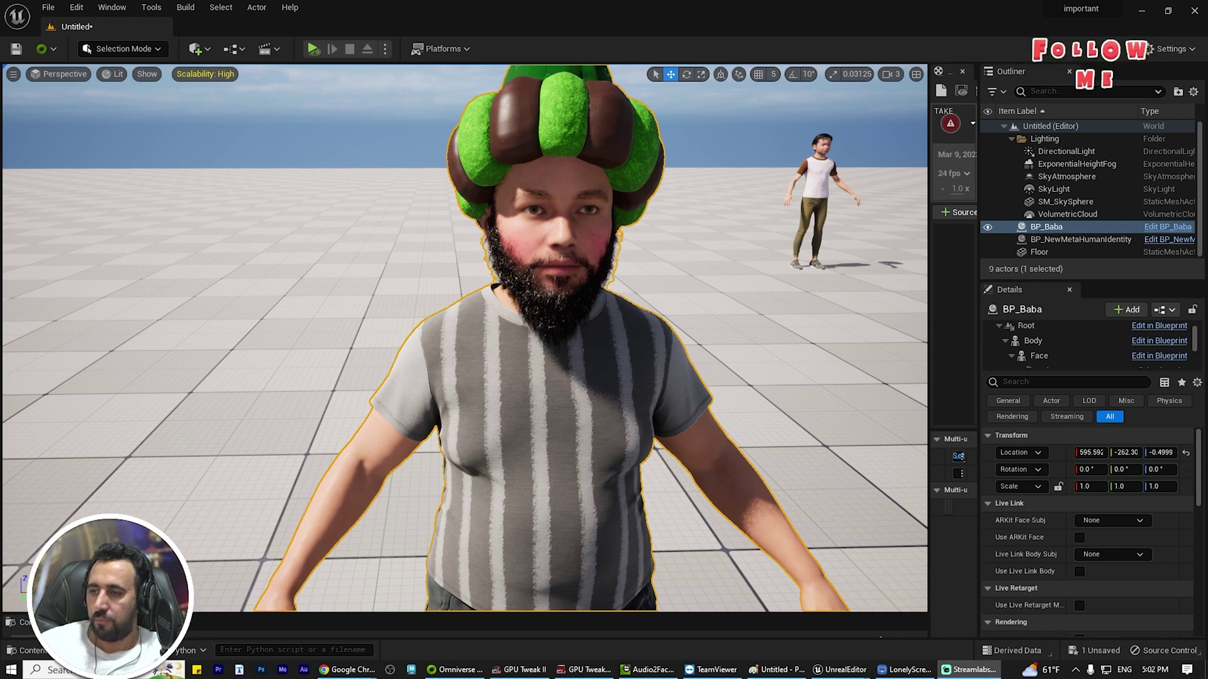
{"action": "left_click", "coordinate": [1110, 522]}
{"action": "left_click", "coordinate": [1142, 520]}
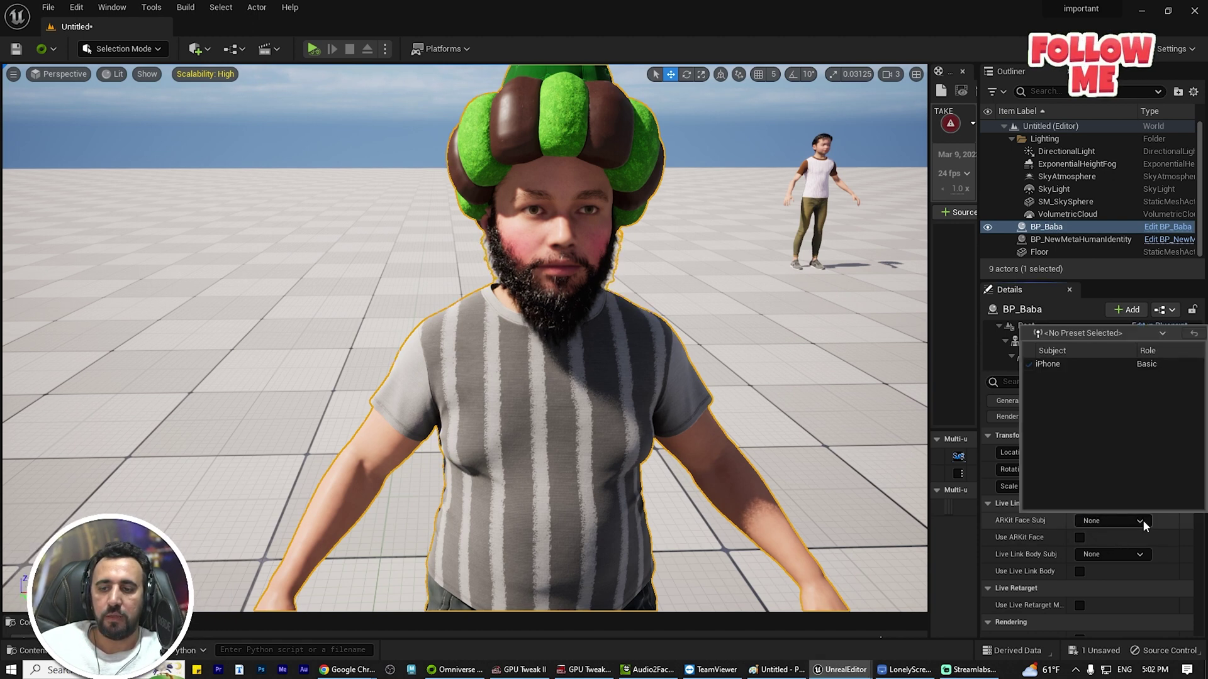
{"action": "left_click", "coordinate": [1048, 364]}
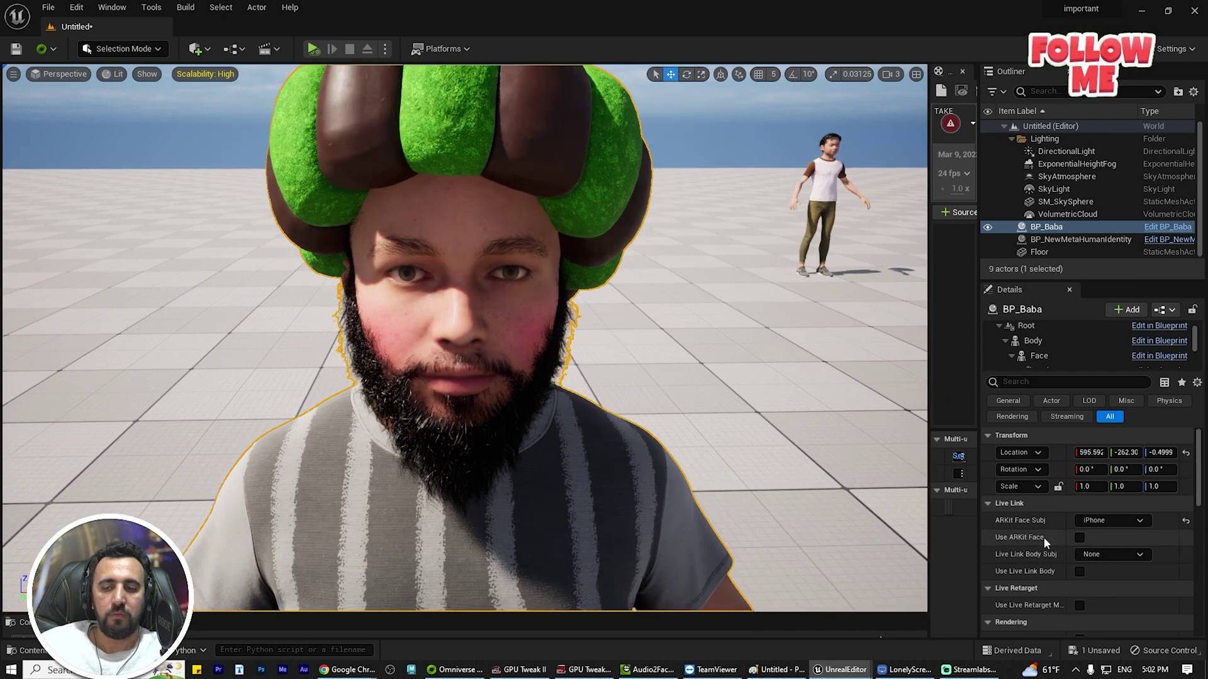
{"action": "left_click", "coordinate": [1080, 538]}
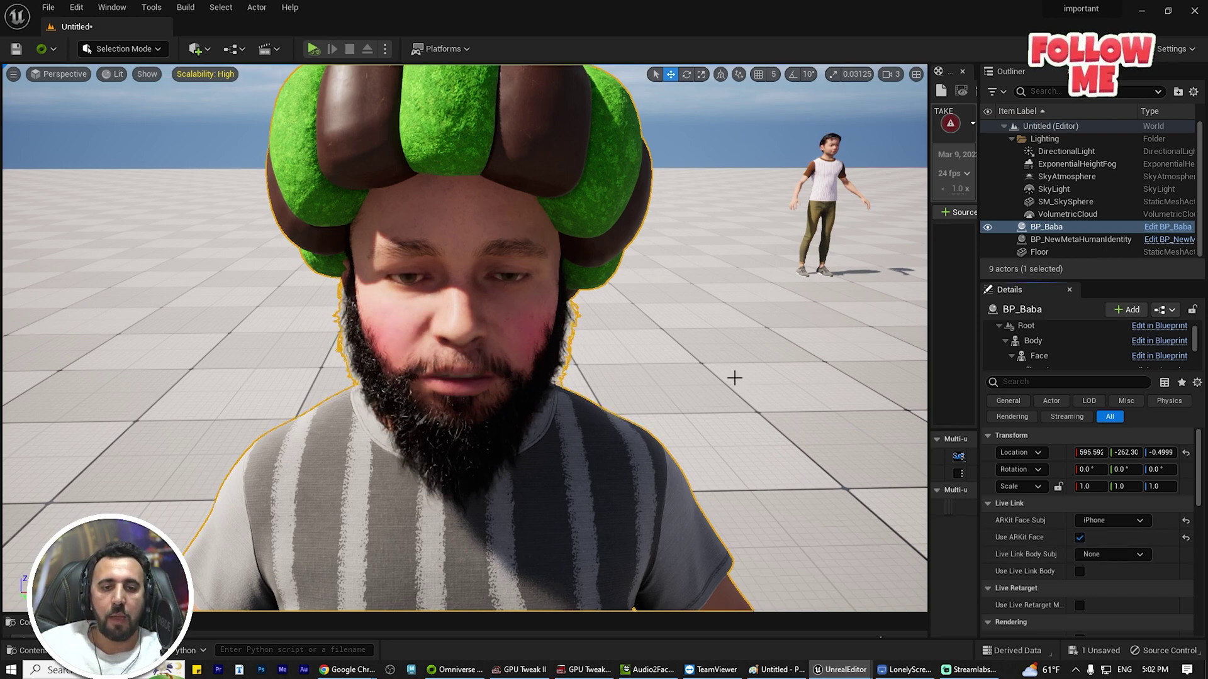
Step: Switch to LonelyScreen, decline the subscription offer, and place its phone mirror in a smaller window over the Unreal Editor beside BP_Baba's face
{"action": "left_click", "coordinate": [729, 373]}
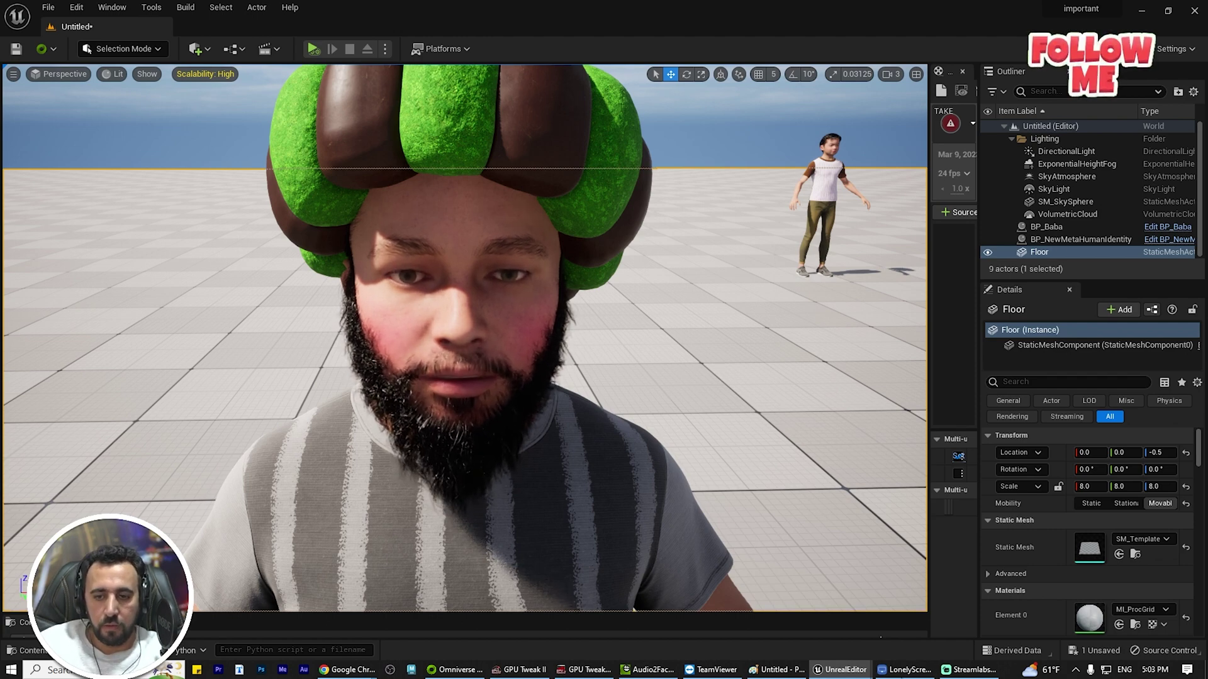
{"action": "left_click", "coordinate": [897, 666]}
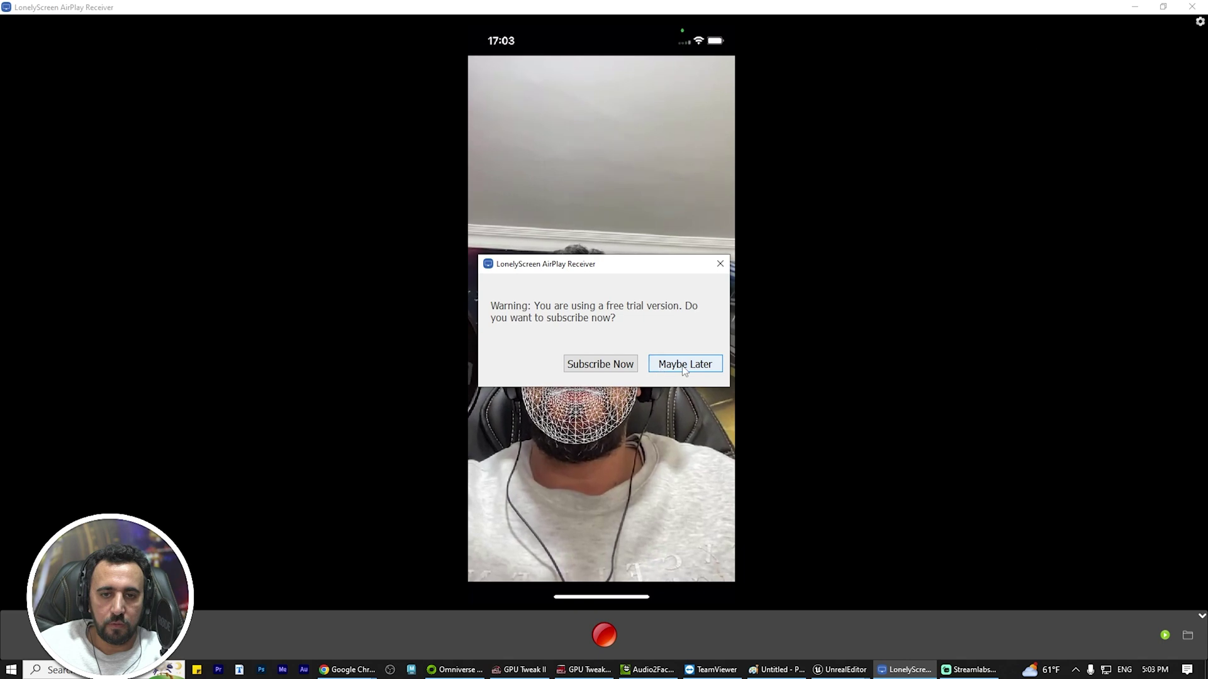
{"action": "left_click", "coordinate": [683, 367]}
{"action": "double_click", "coordinate": [725, 6]}
{"action": "left_click_drag", "start_coordinate": [670, 176], "coordinate": [168, 294]}
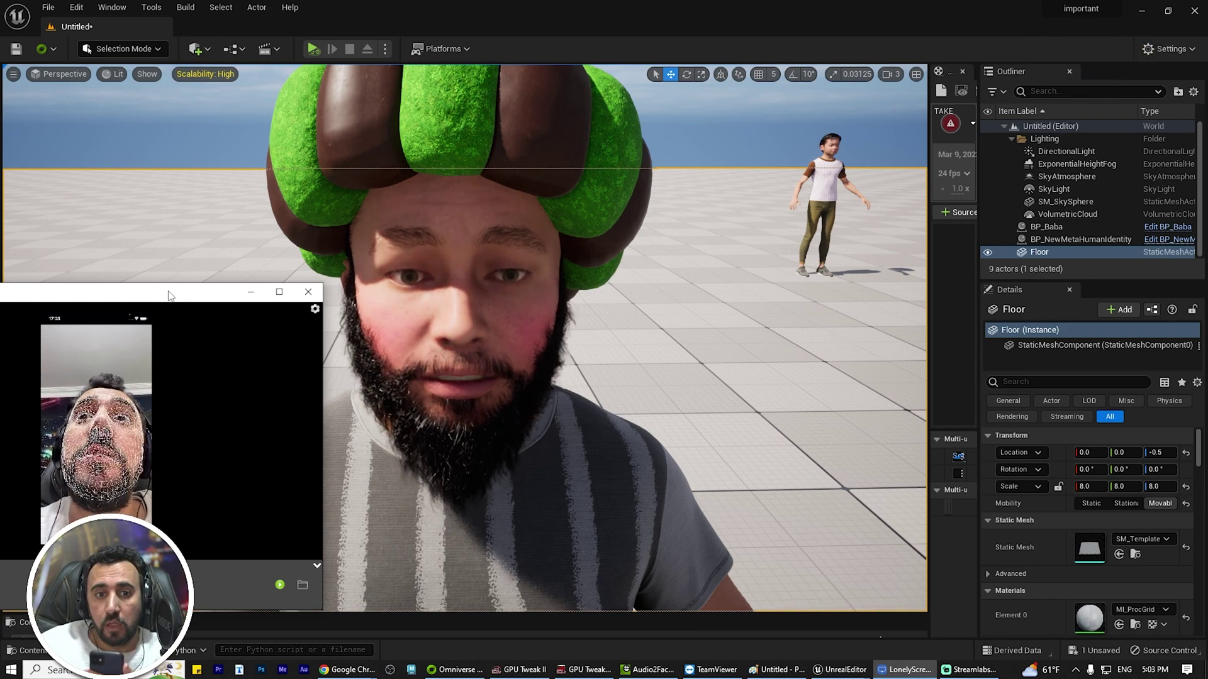
{"action": "mouse_move", "coordinate": [460, 326]}
{"action": "right_mouse_down"}
{"action": "mouse_move", "coordinate": [459, 302]}
{"action": "mouse_move", "coordinate": [460, 326]}
{"action": "right_mouse_up"}
{"action": "middle_click_drag", "start_coordinate": [459, 326], "coordinate": [485, 173]}
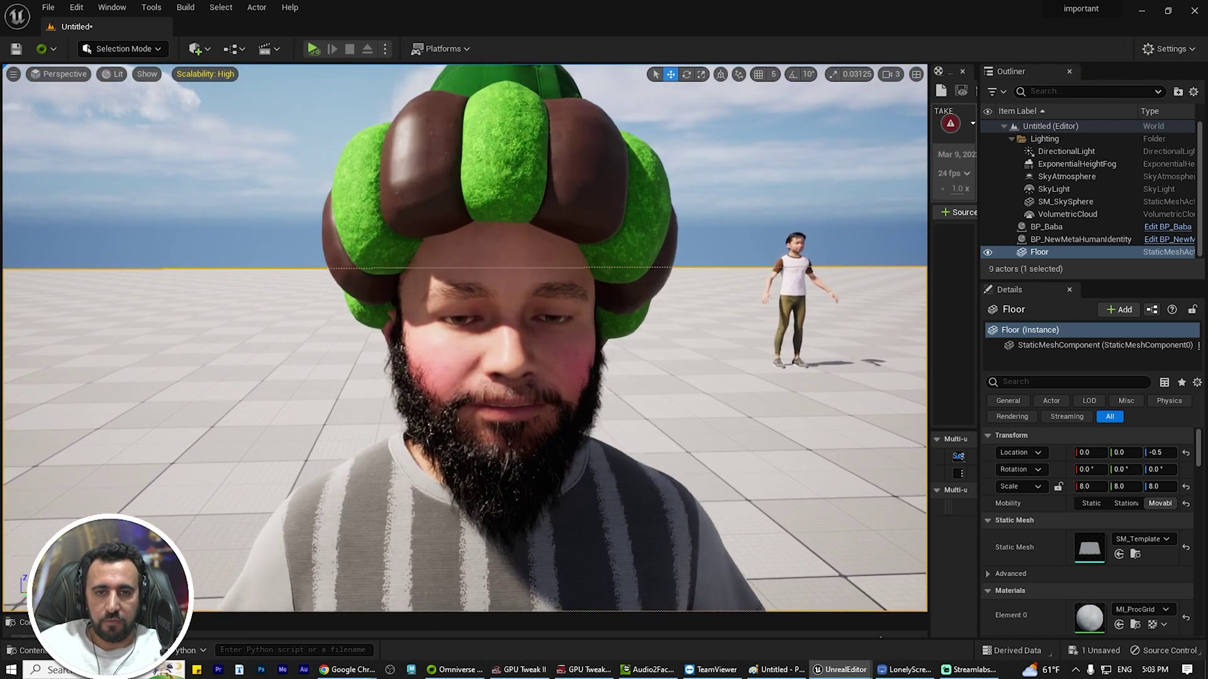
{"action": "left_click", "coordinate": [906, 669]}
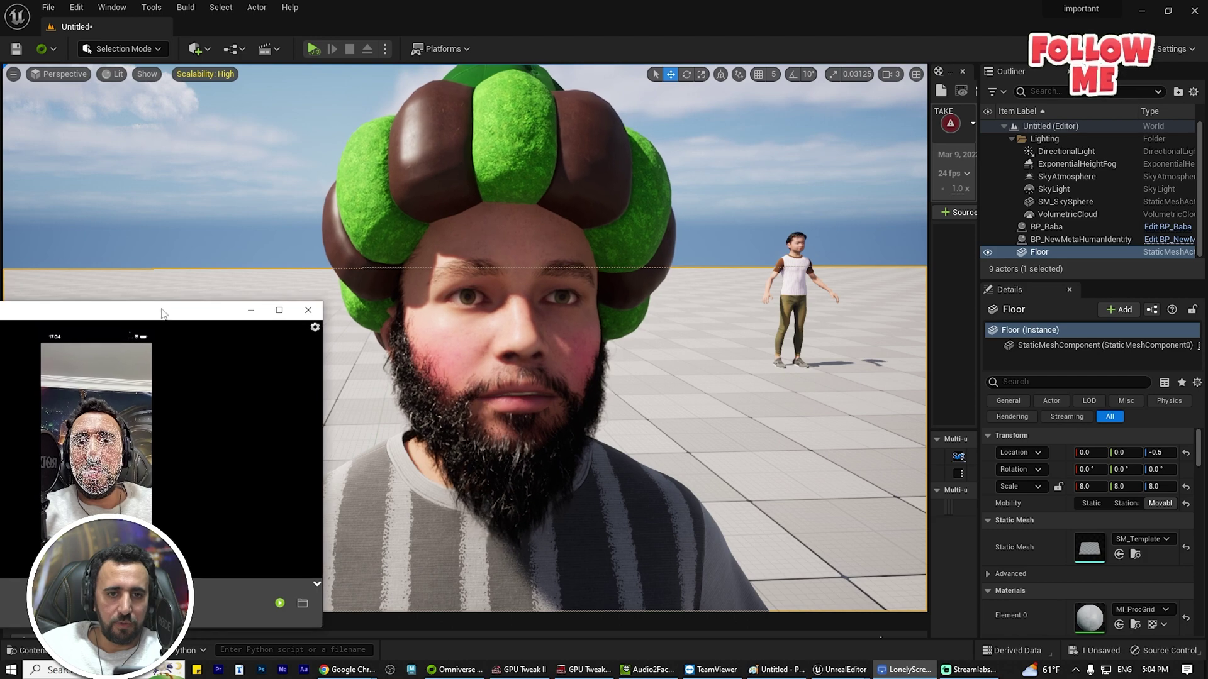
Step: Try to bring up the Take Recorder in the Unreal Editor
{"action": "left_click", "coordinate": [113, 7]}
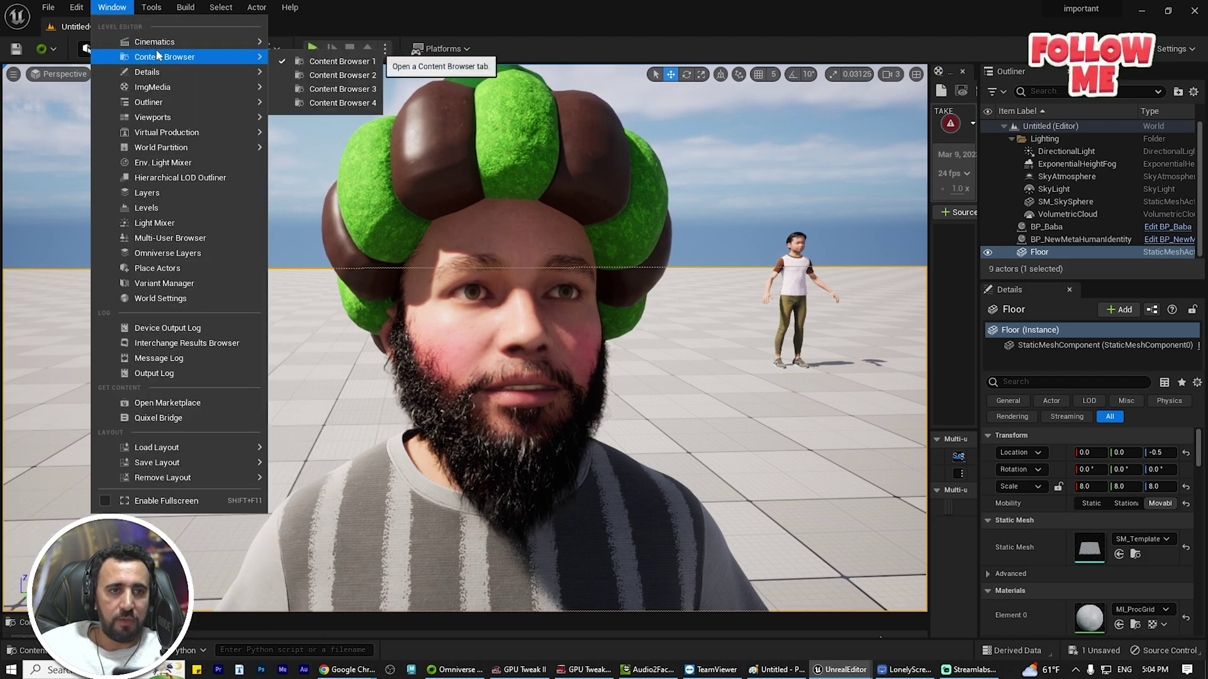
{"action": "mouse_move", "coordinate": [208, 41]}
{"action": "left_click", "coordinate": [352, 74]}
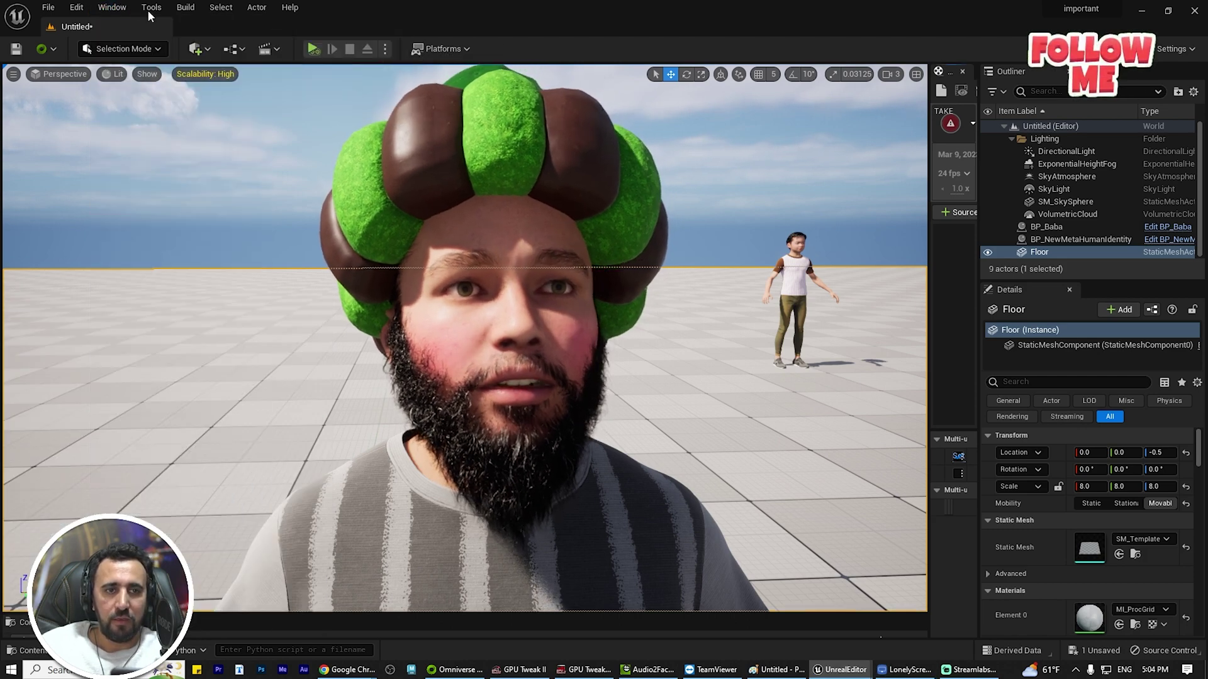
{"action": "left_click", "coordinate": [113, 8]}
{"action": "mouse_move", "coordinate": [197, 76]}
{"action": "mouse_move", "coordinate": [199, 44]}
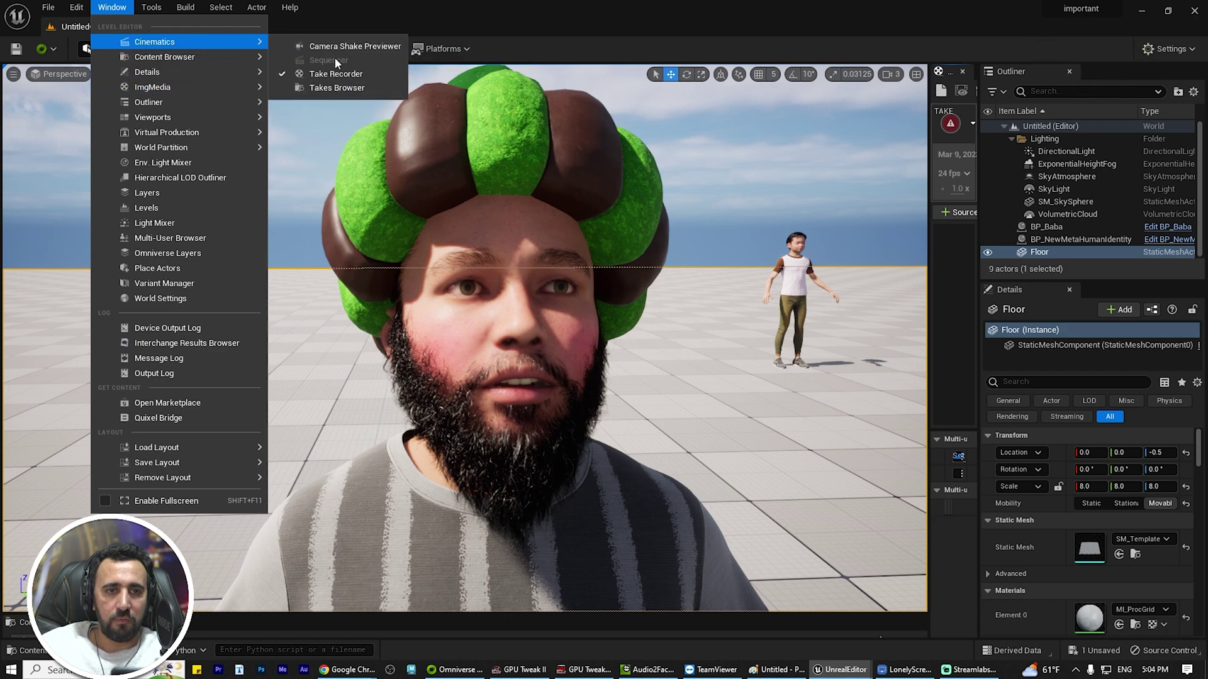
{"action": "left_click", "coordinate": [848, 671]}
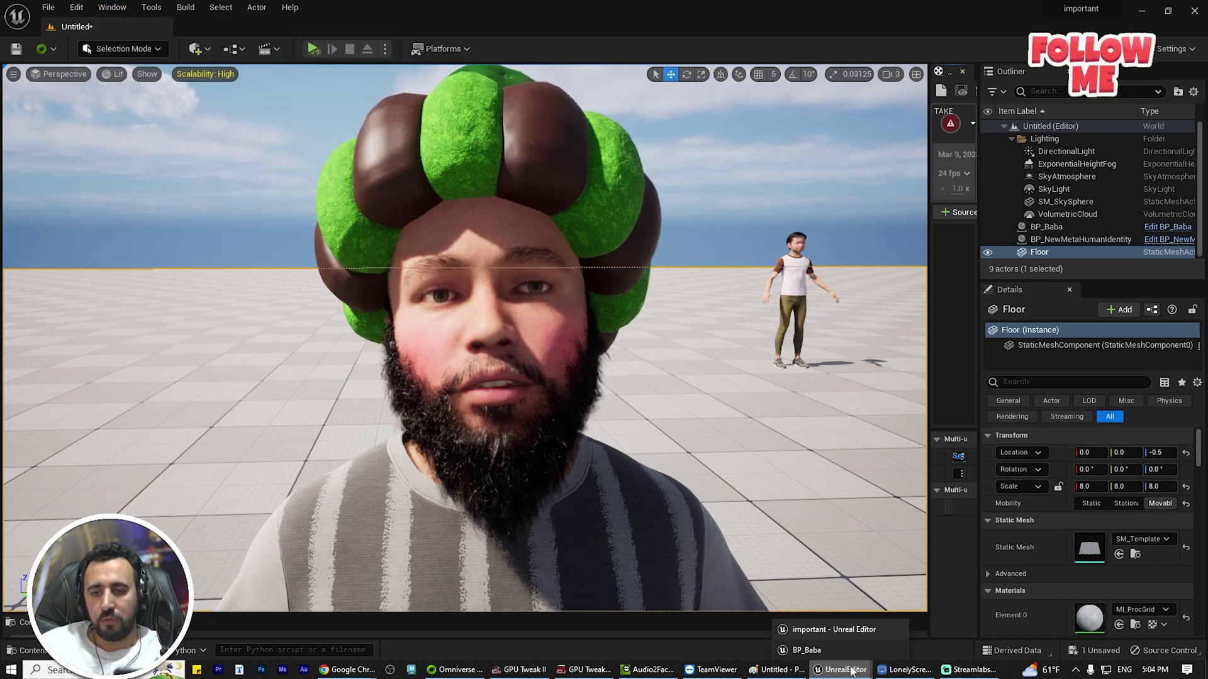
{"action": "left_click", "coordinate": [848, 629]}
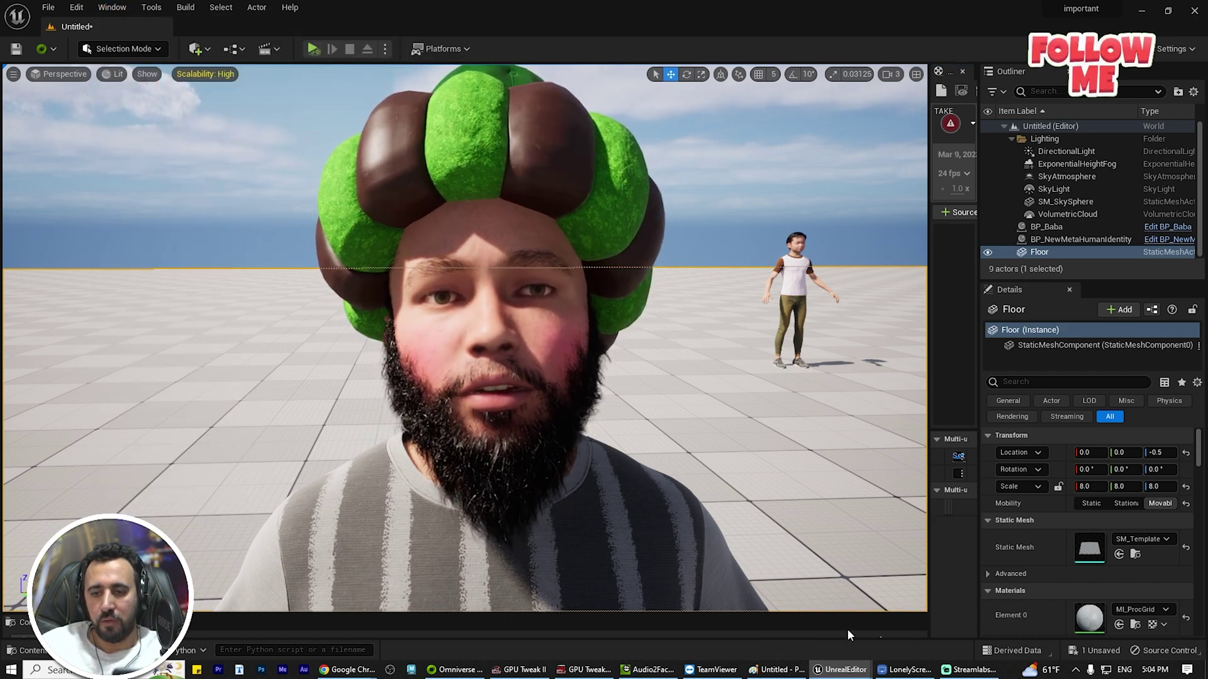
Step: Reset the Unreal Editor window arrangement by loading the Default Editor Layout
{"action": "left_click", "coordinate": [112, 7]}
{"action": "mouse_move", "coordinate": [207, 447]}
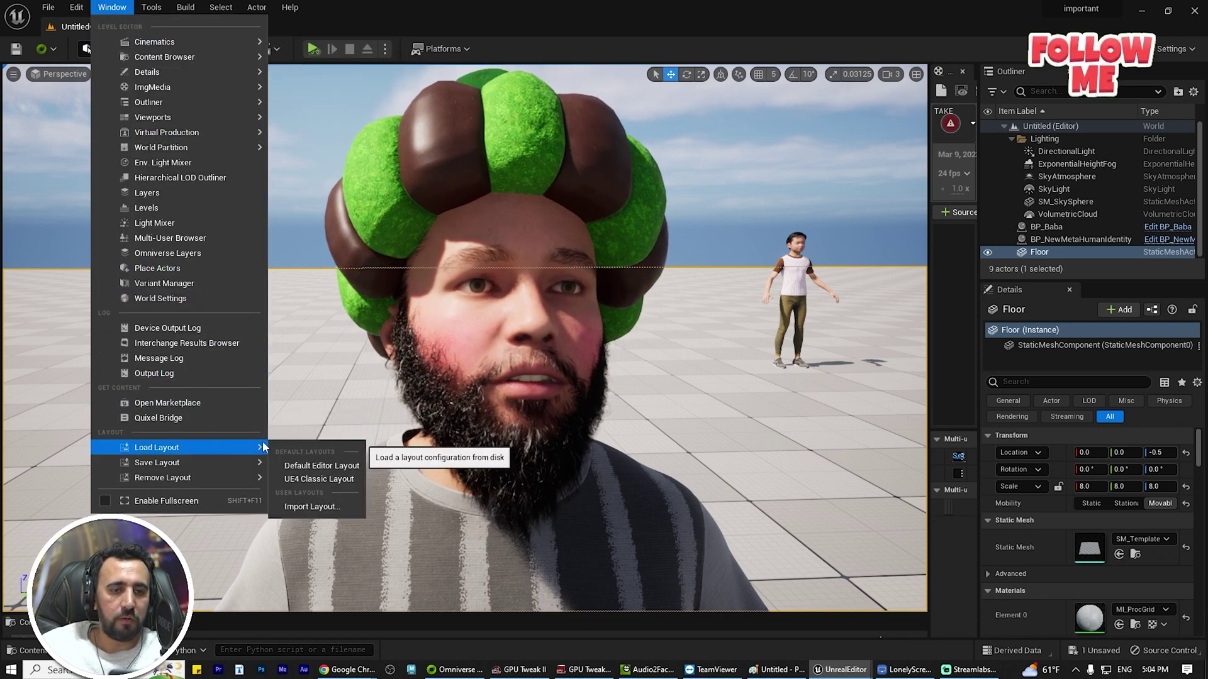
{"action": "left_click", "coordinate": [322, 466]}
Step: Select BP_Baba and examine its face up close while the iPhone drives its expressions
{"action": "left_click", "coordinate": [446, 230]}
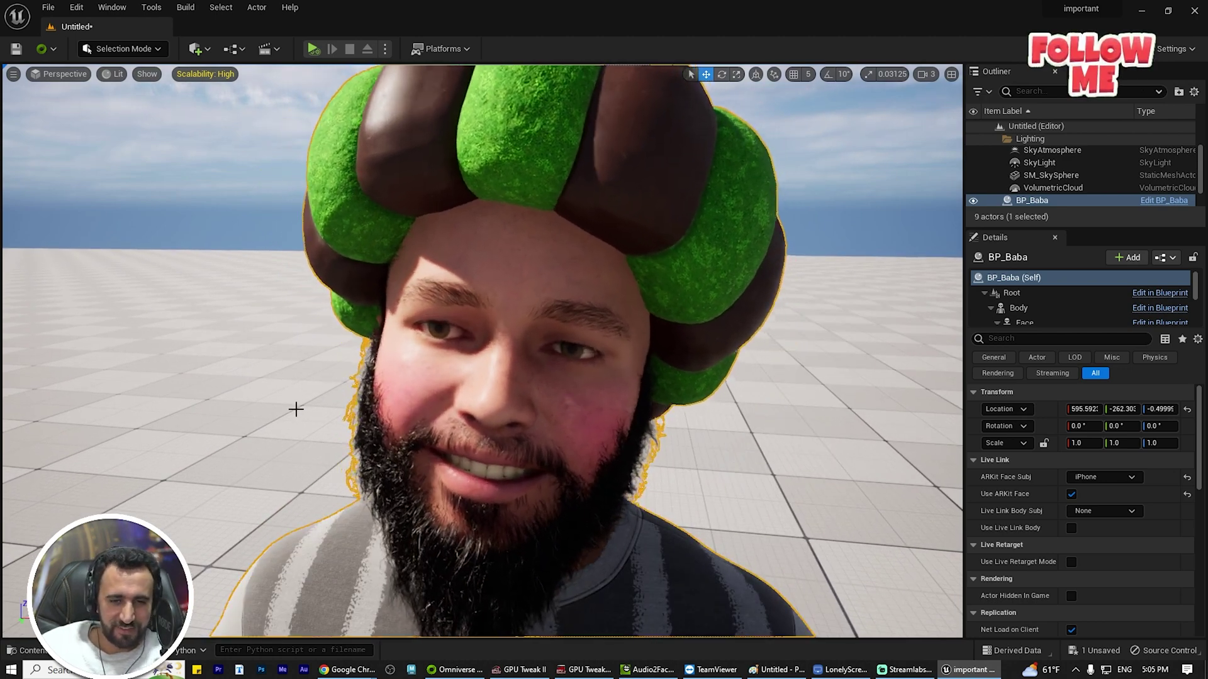
{"action": "key", "text": "f"}
{"action": "scroll", "coordinate": [300, 409], "scroll_direction": "up", "scroll_amount": 5}
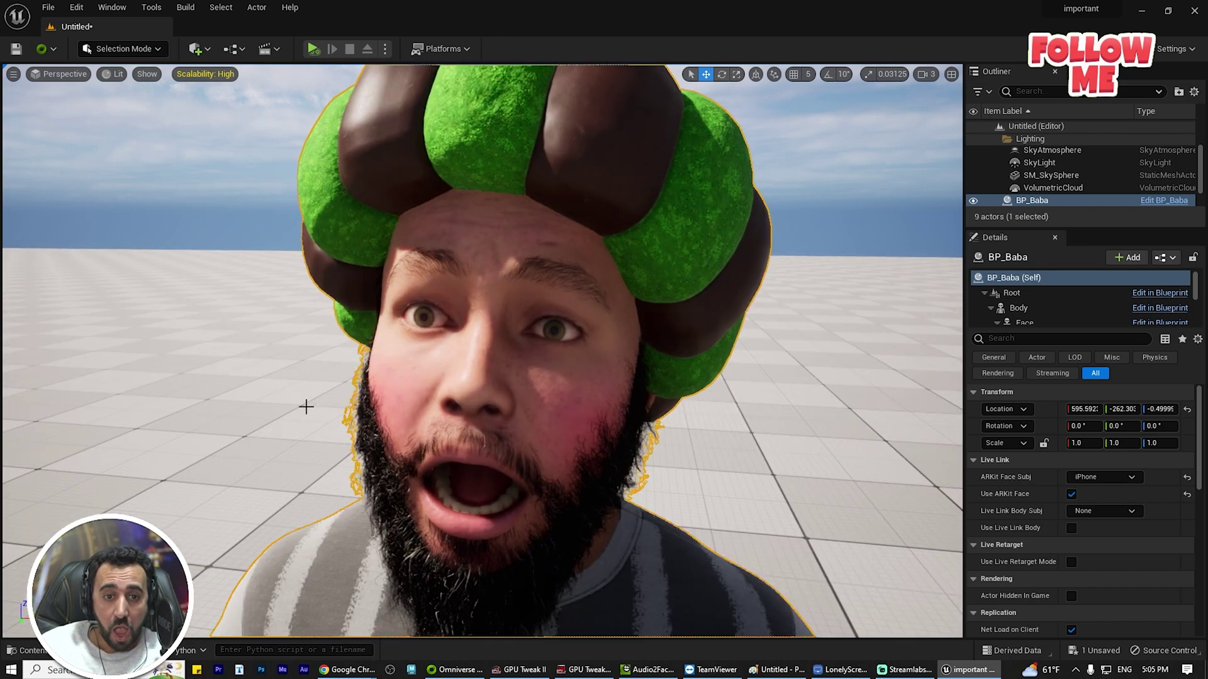
{"action": "scroll", "coordinate": [306, 407], "scroll_direction": "down", "scroll_amount": 4}
{"action": "scroll", "coordinate": [322, 410], "scroll_direction": "up", "scroll_amount": 4}
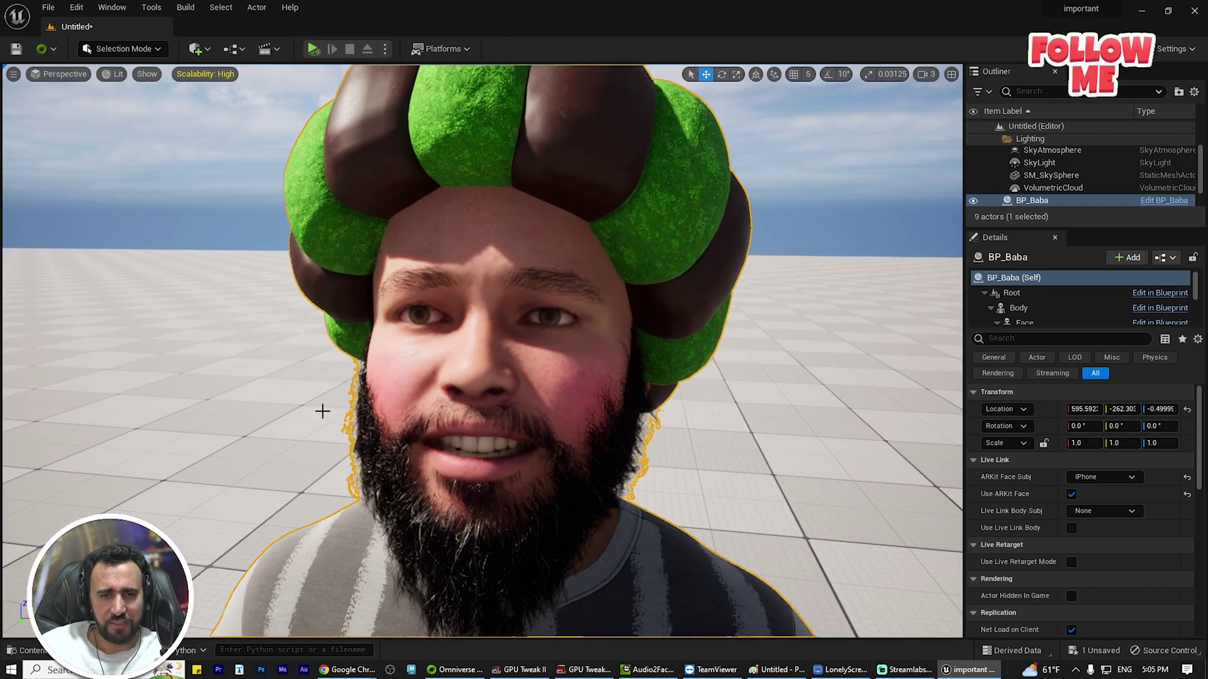
{"action": "key", "text": "f"}
{"action": "scroll", "coordinate": [322, 412], "scroll_direction": "up", "scroll_amount": 5}
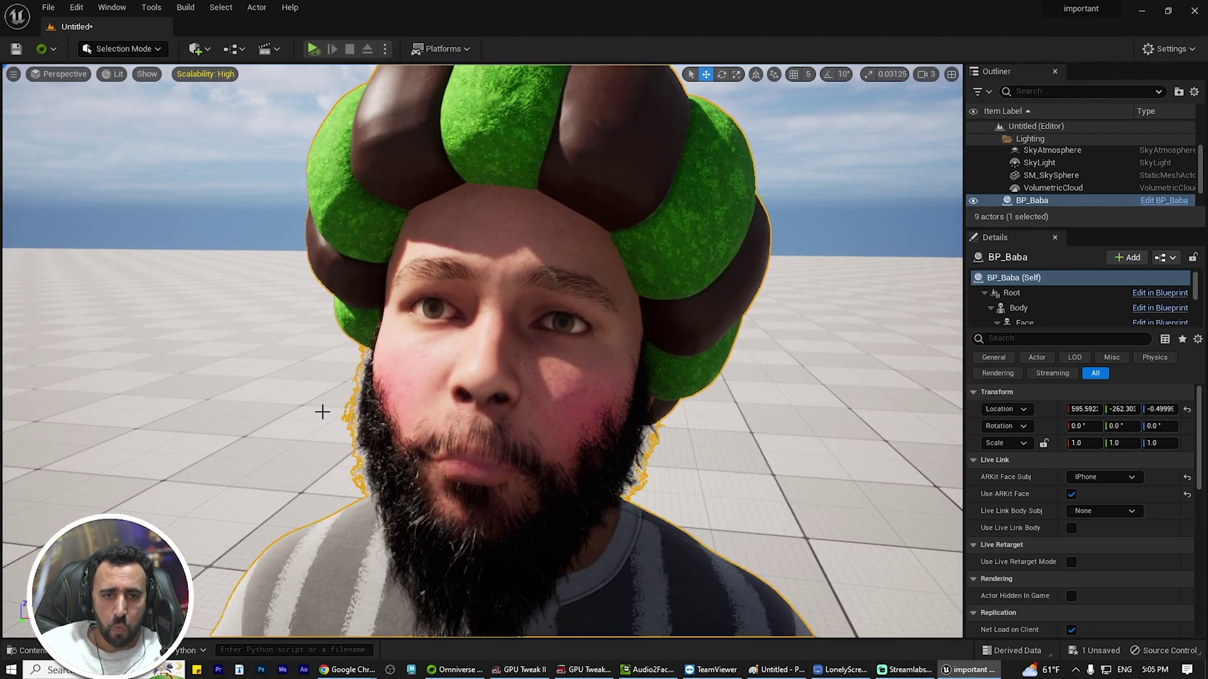
{"action": "key", "text": "f"}
{"action": "scroll", "coordinate": [361, 416], "scroll_direction": "up", "scroll_amount": 5}
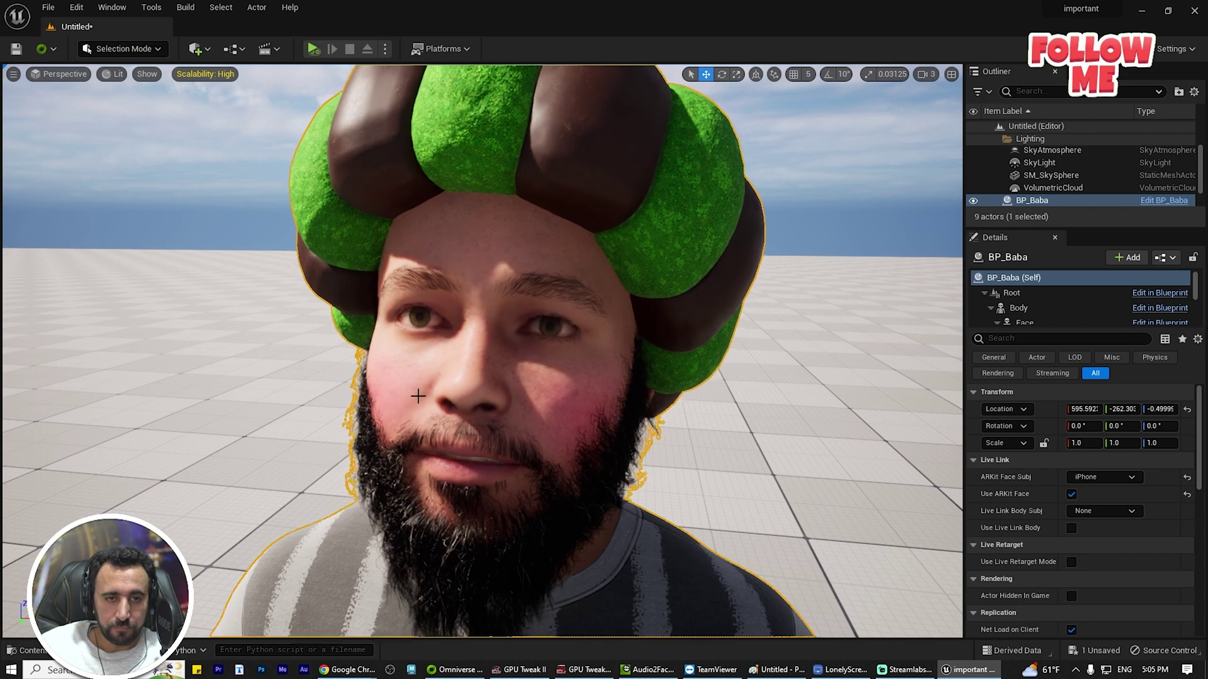
Step: Open the Take Recorder alongside the viewport
{"action": "left_click", "coordinate": [112, 8]}
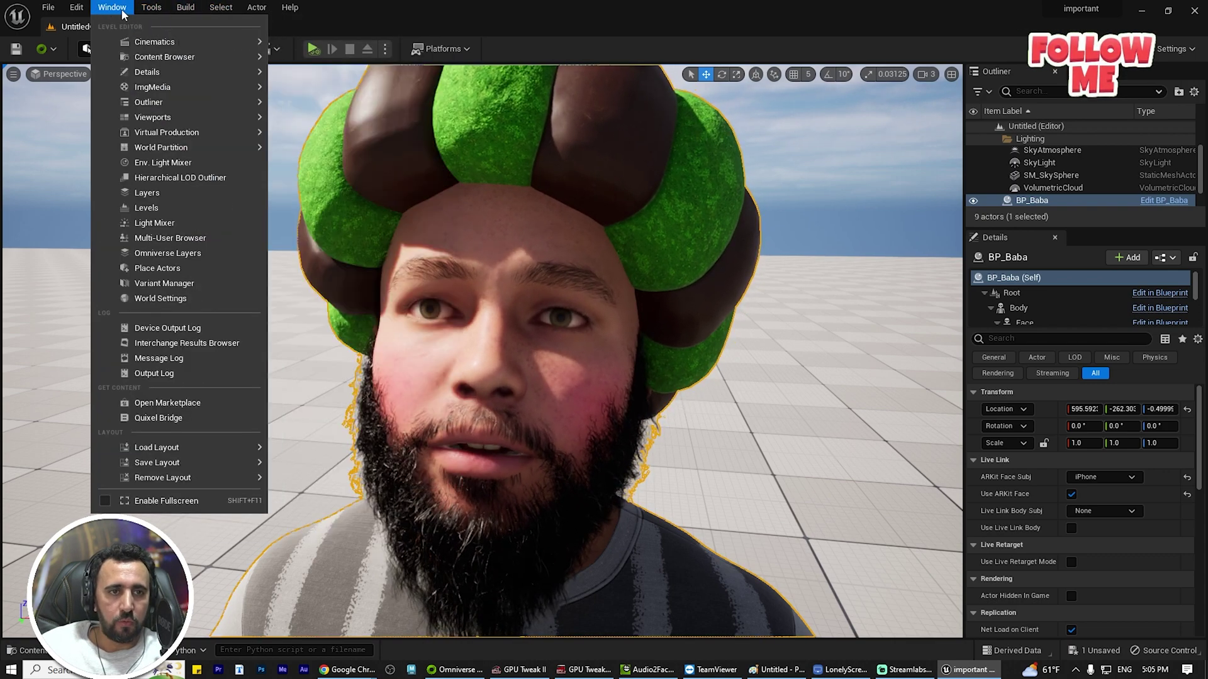
{"action": "mouse_move", "coordinate": [141, 44]}
{"action": "left_click", "coordinate": [325, 72]}
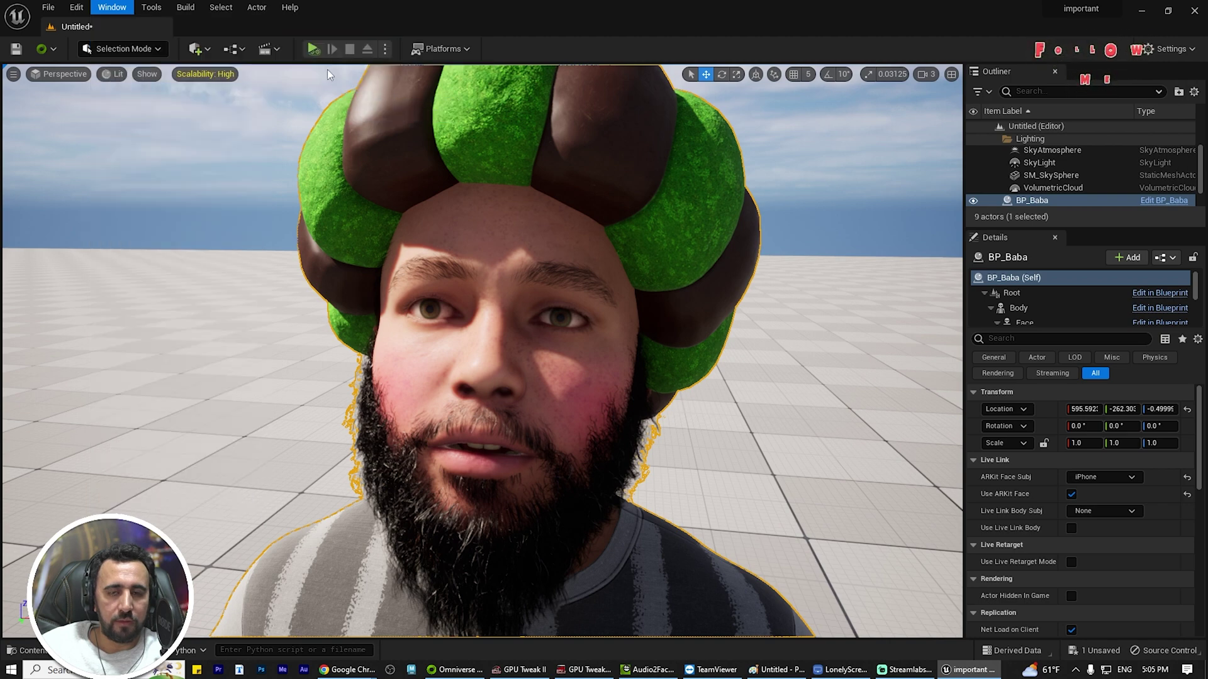
{"action": "left_click", "coordinate": [464, 217]}
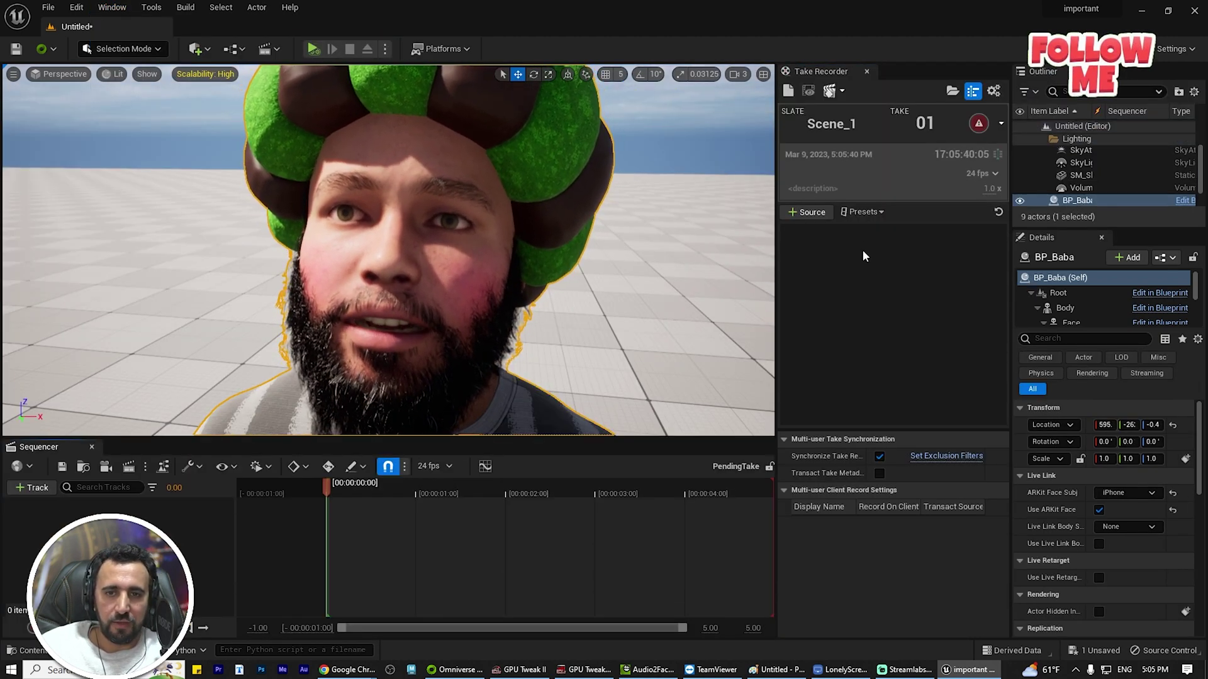
Step: Add the BP_Baba actor as a recording source and start recording take 01 of Scene_1
{"action": "left_click", "coordinate": [809, 214]}
{"action": "mouse_move", "coordinate": [826, 232]}
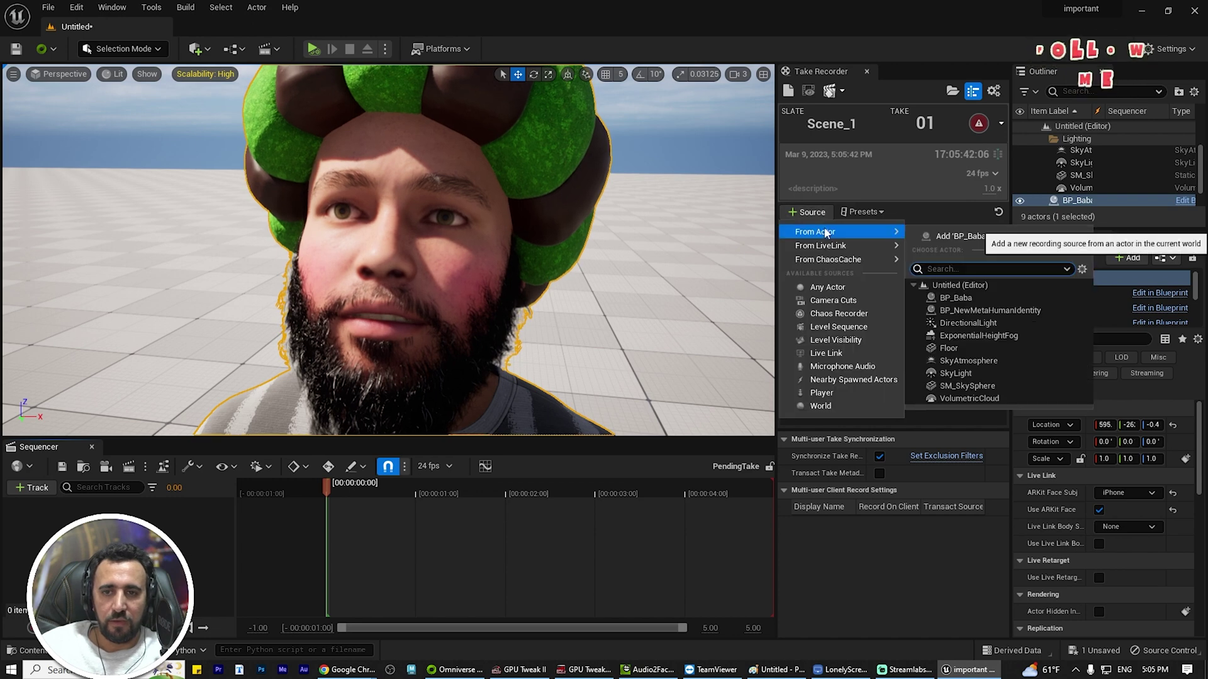
{"action": "left_click", "coordinate": [963, 237]}
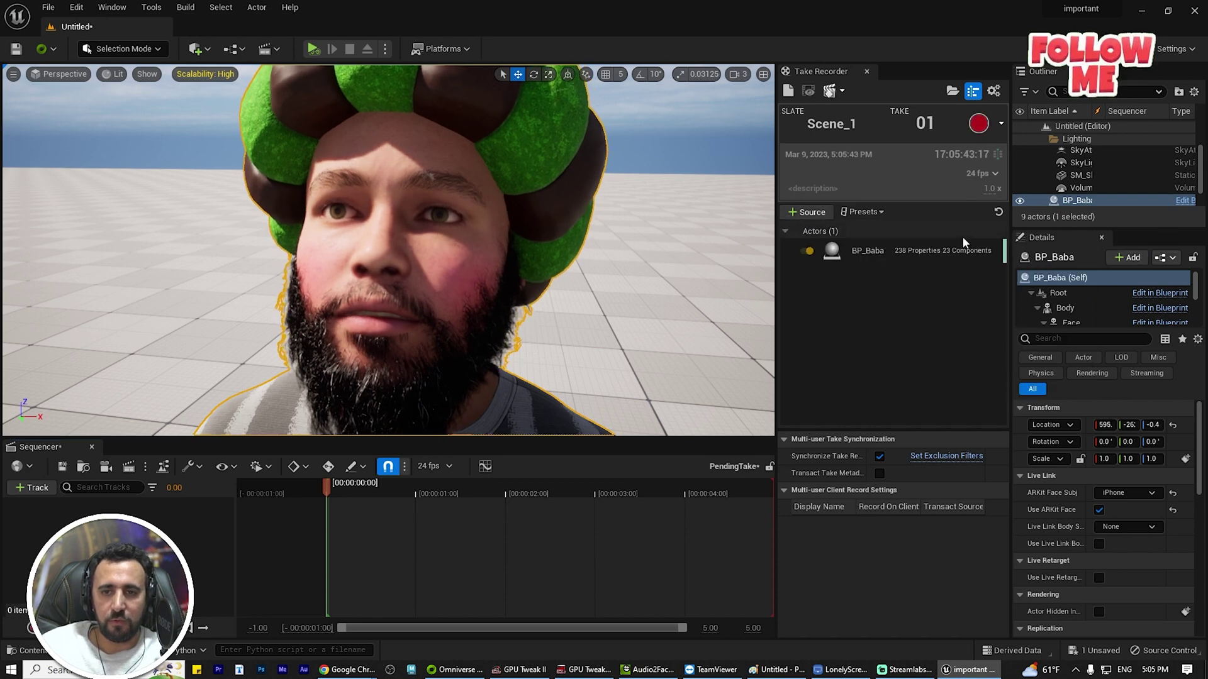
{"action": "left_click", "coordinate": [846, 258]}
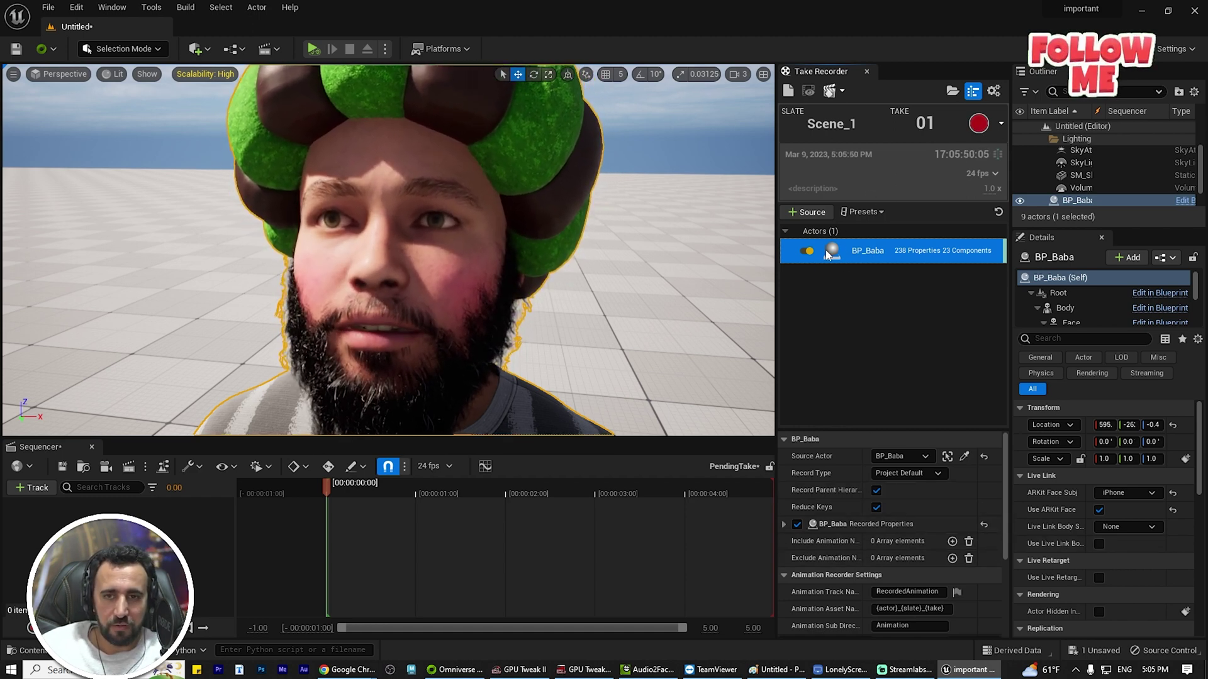
{"action": "left_click", "coordinate": [979, 125]}
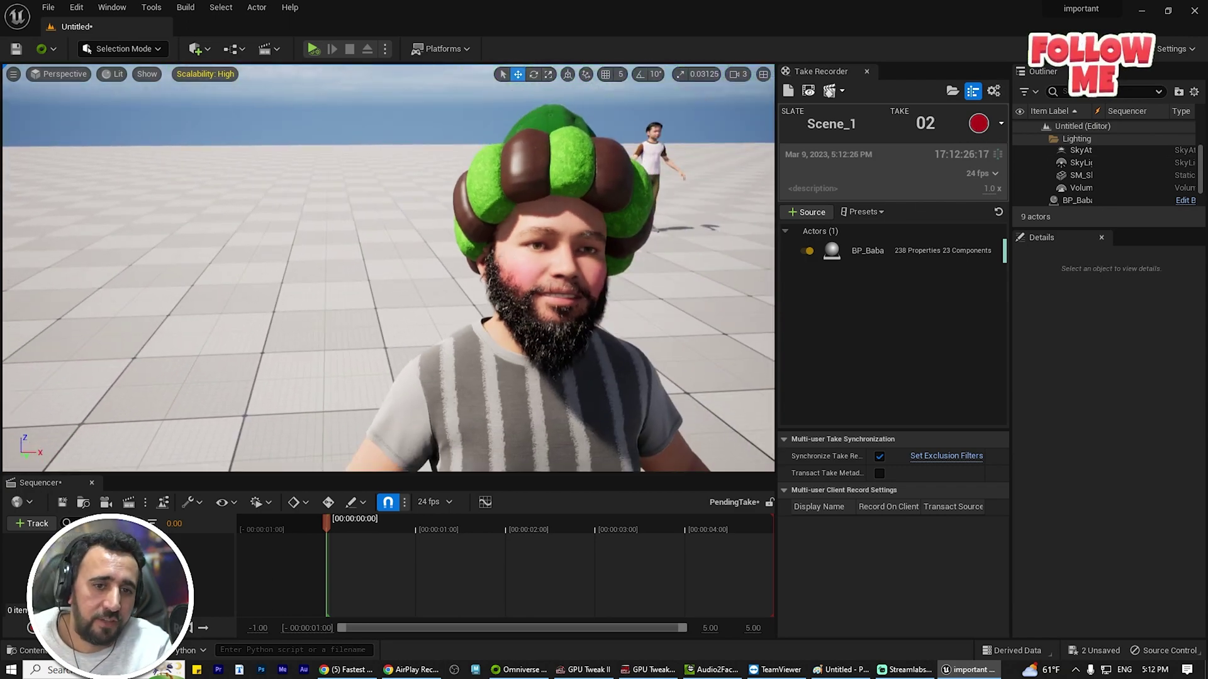
{"action": "left_click", "coordinate": [267, 427]}
{"action": "key", "text": "ctrl+space"}
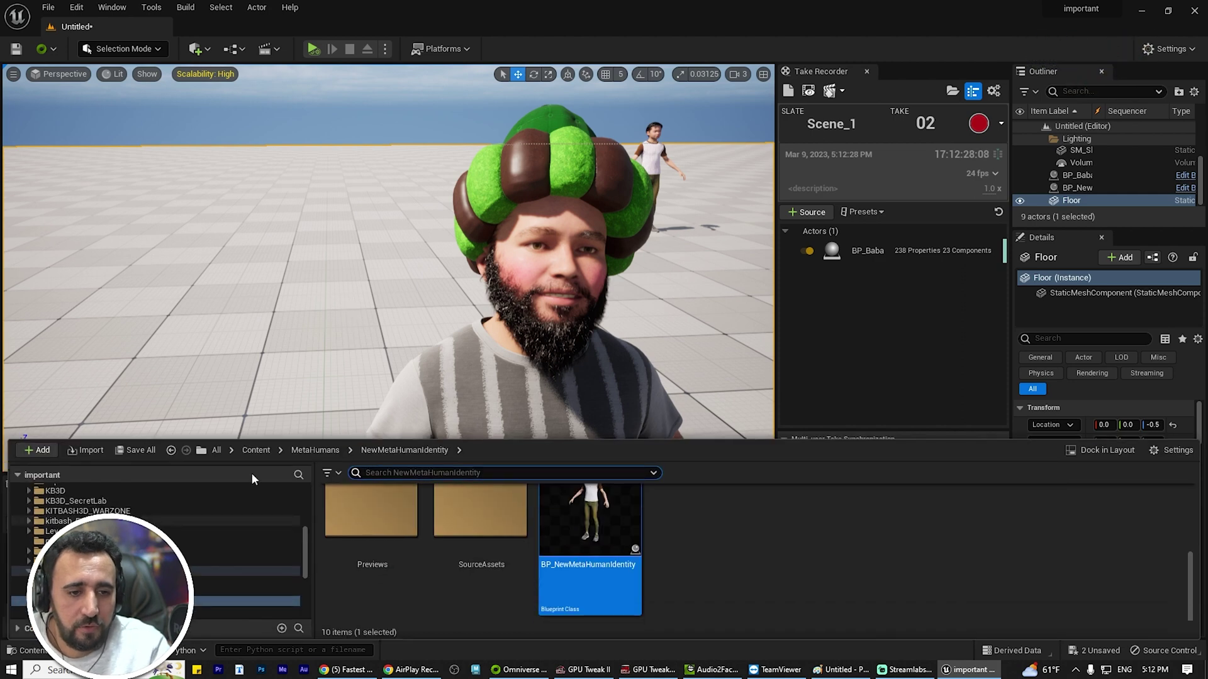
{"action": "left_click", "coordinate": [490, 397]}
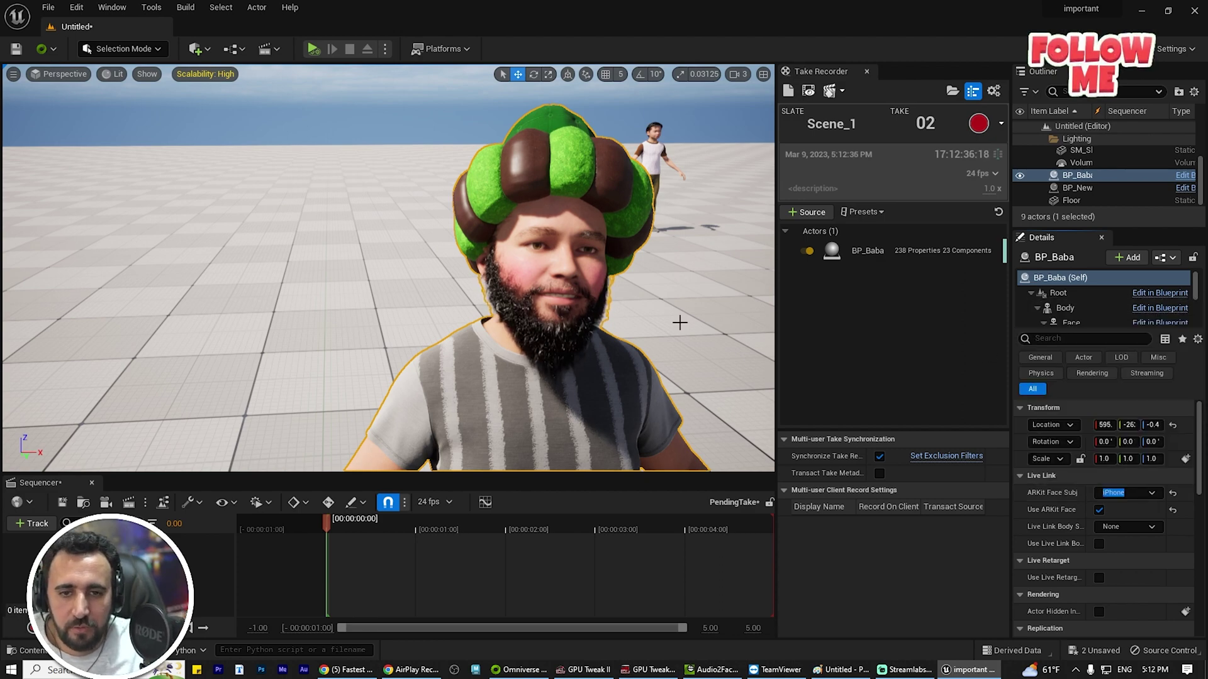
Step: Turn off Use ARKit Face in BP_Baba's Live Link settings
{"action": "left_click", "coordinate": [679, 322]}
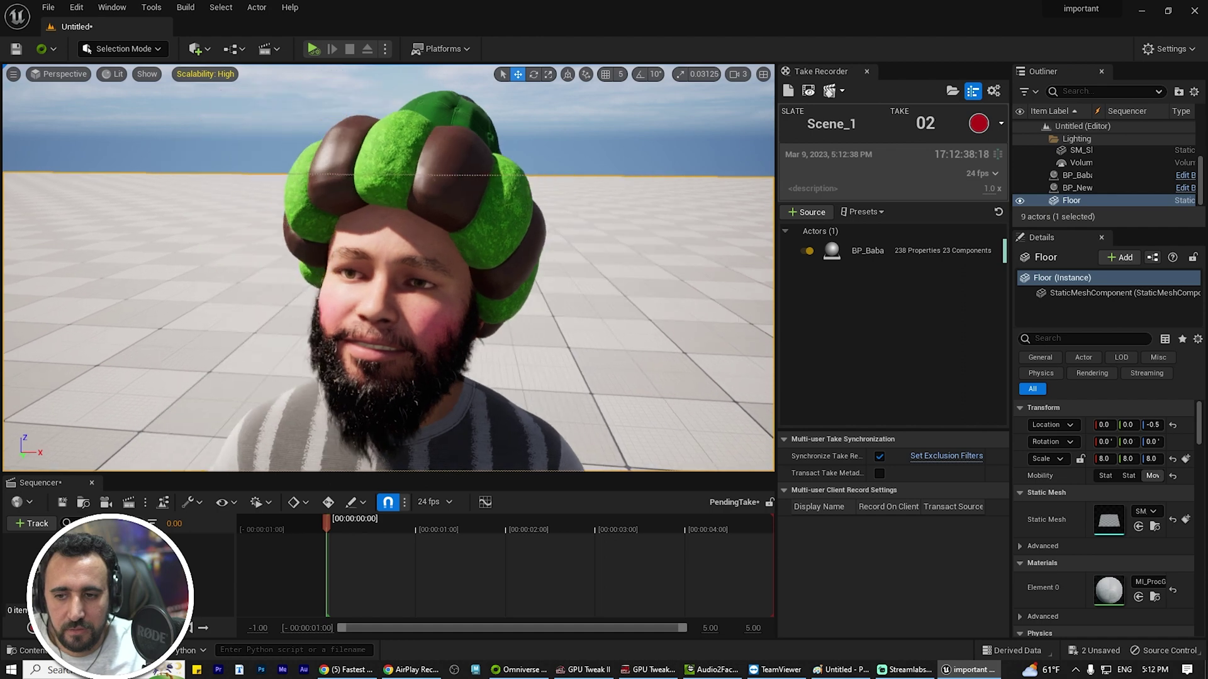
{"action": "left_click", "coordinate": [506, 422]}
{"action": "left_click", "coordinate": [1098, 511]}
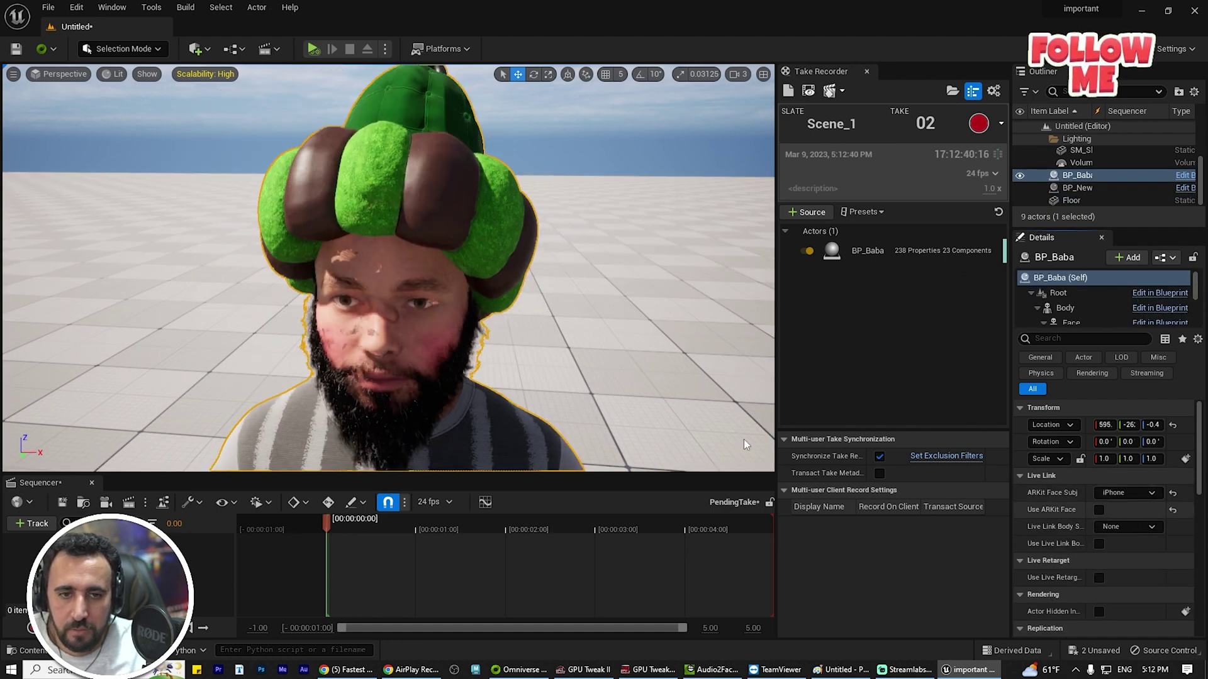
{"action": "scroll", "coordinate": [327, 417], "scroll_direction": "down", "scroll_amount": 5}
{"action": "middle_click_drag", "start_coordinate": [327, 417], "coordinate": [117, 447]}
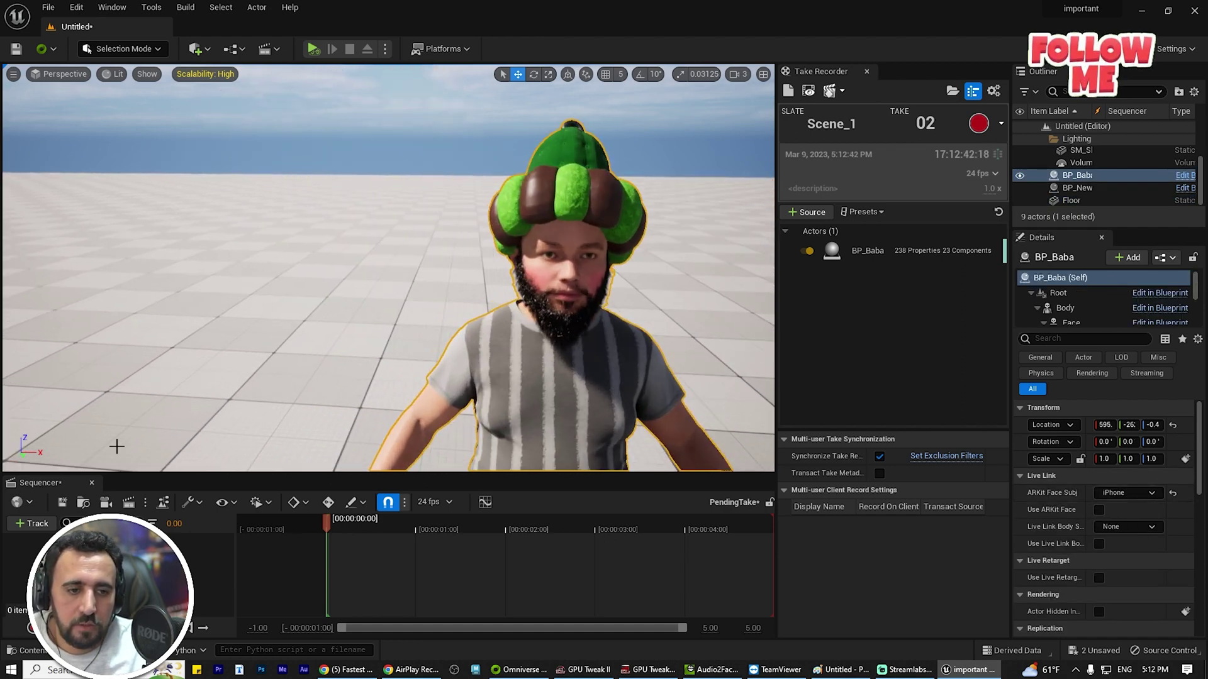
Step: Close the Take Recorder and the pending-take Sequencer so the viewport fills the workspace
{"action": "left_click", "coordinate": [228, 338], "text": "ctrl"}
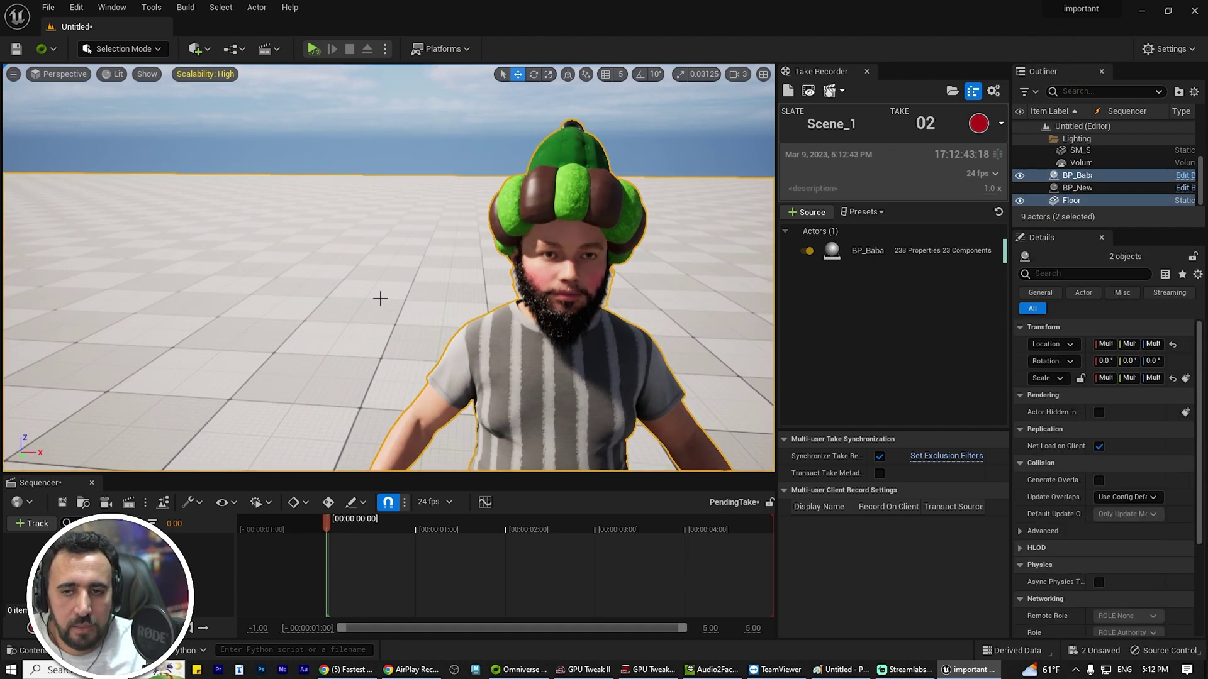
{"action": "left_click", "coordinate": [866, 72]}
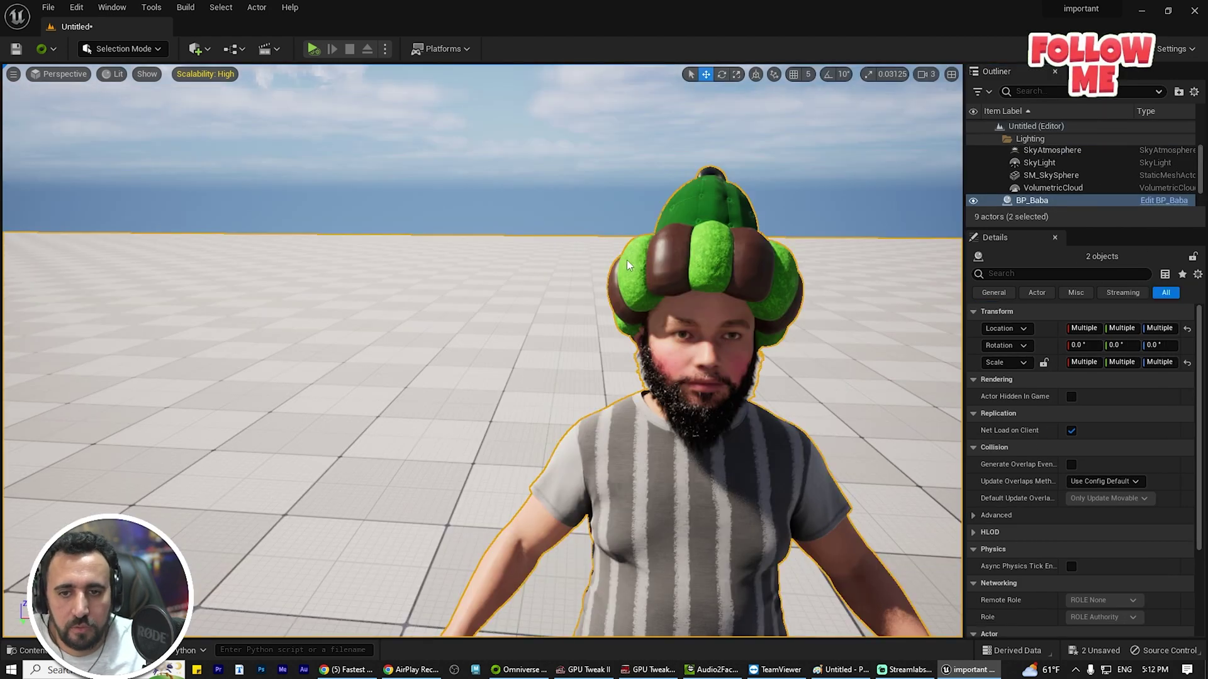
{"action": "left_click", "coordinate": [730, 313], "text": "ctrl"}
Step: Open the recorded Scene_1_01 take from the 2023-03-09 folder under Cinematics/Takes in the Sequencer
{"action": "key", "text": "ctrl+space"}
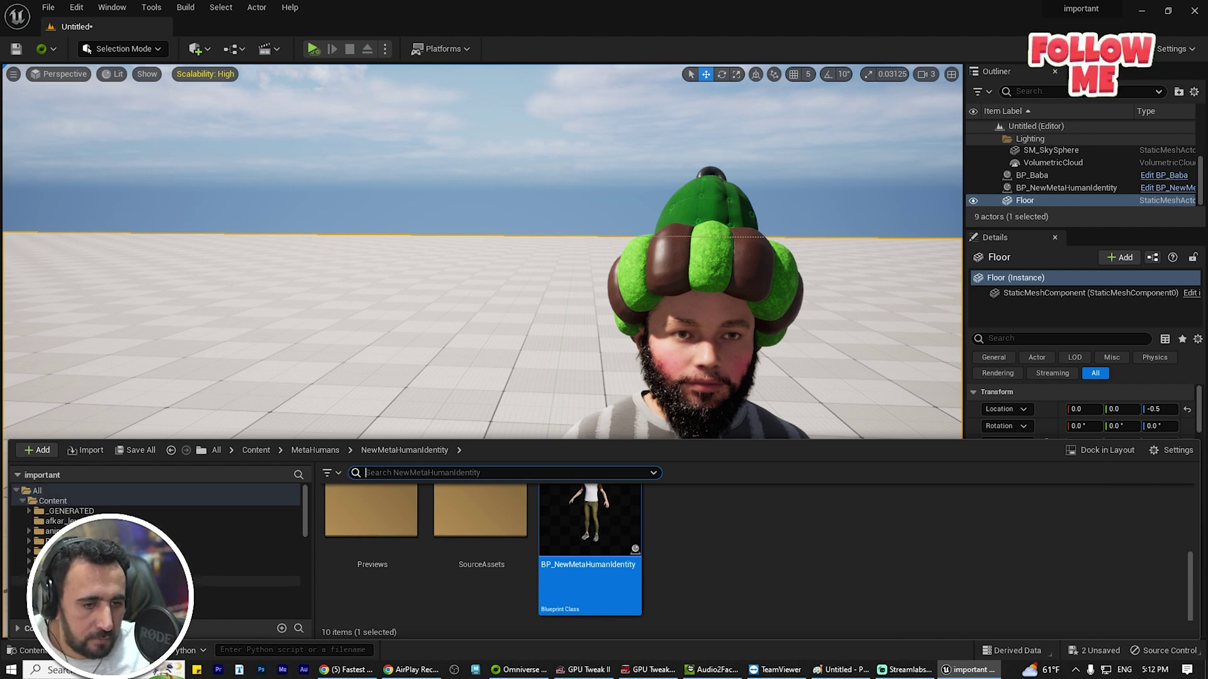
{"action": "scroll", "coordinate": [126, 571], "scroll_direction": "down", "scroll_amount": 1}
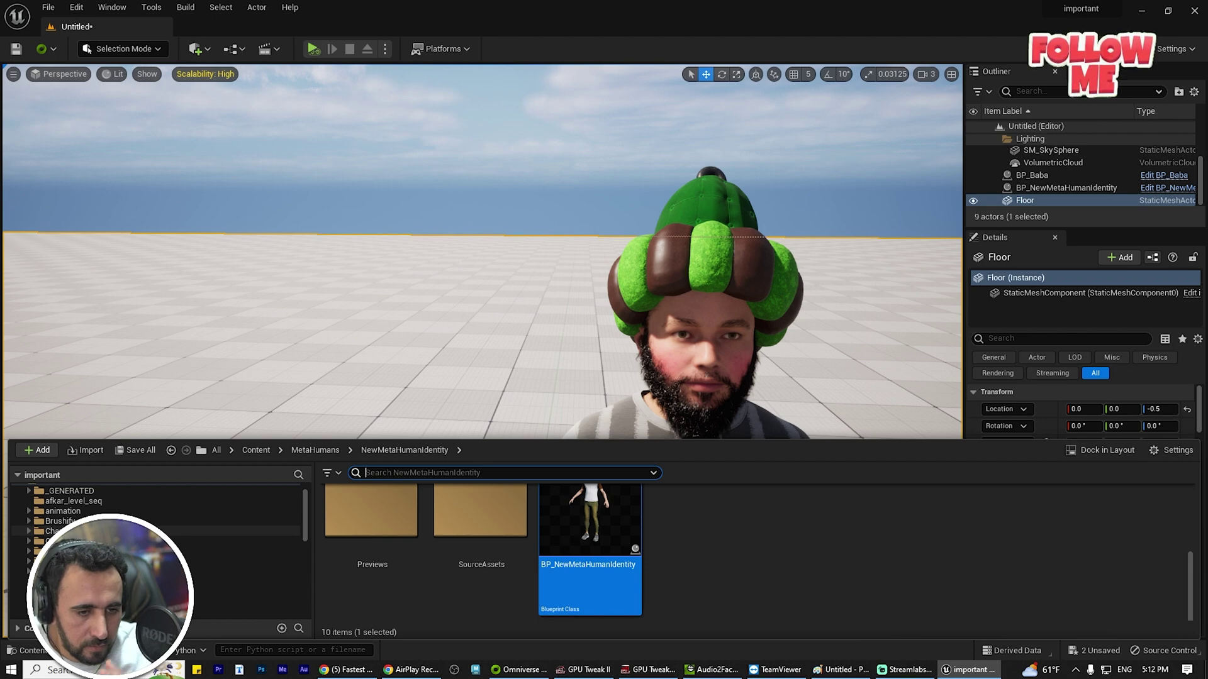
{"action": "left_click", "coordinate": [34, 543]}
{"action": "left_click", "coordinate": [36, 551]}
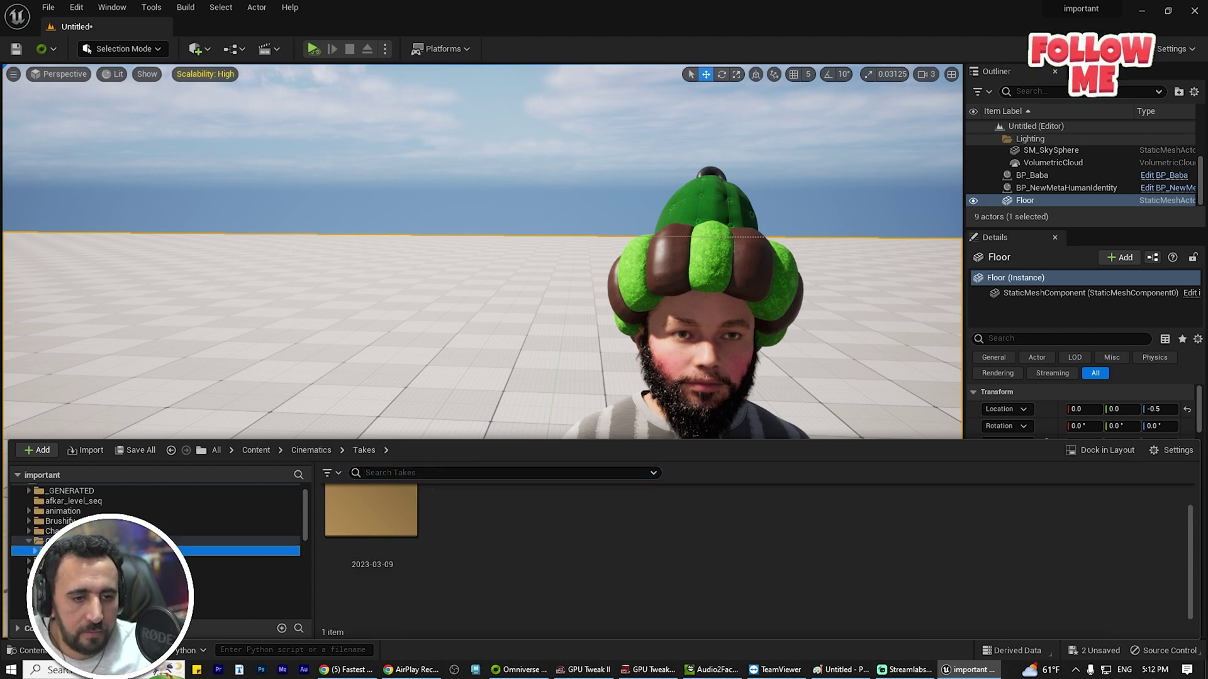
{"action": "left_click", "coordinate": [36, 552]}
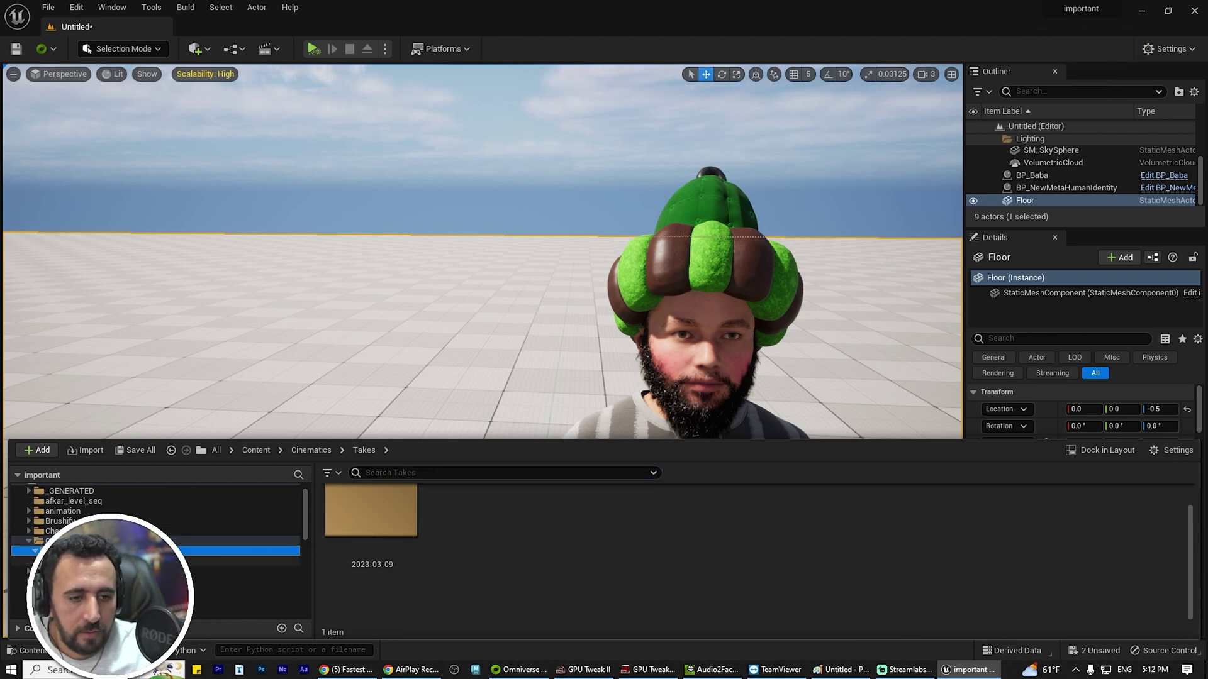
{"action": "left_click", "coordinate": [47, 561]}
{"action": "double_click", "coordinate": [493, 537]}
{"action": "left_click_drag", "start_coordinate": [370, 524], "coordinate": [405, 541]}
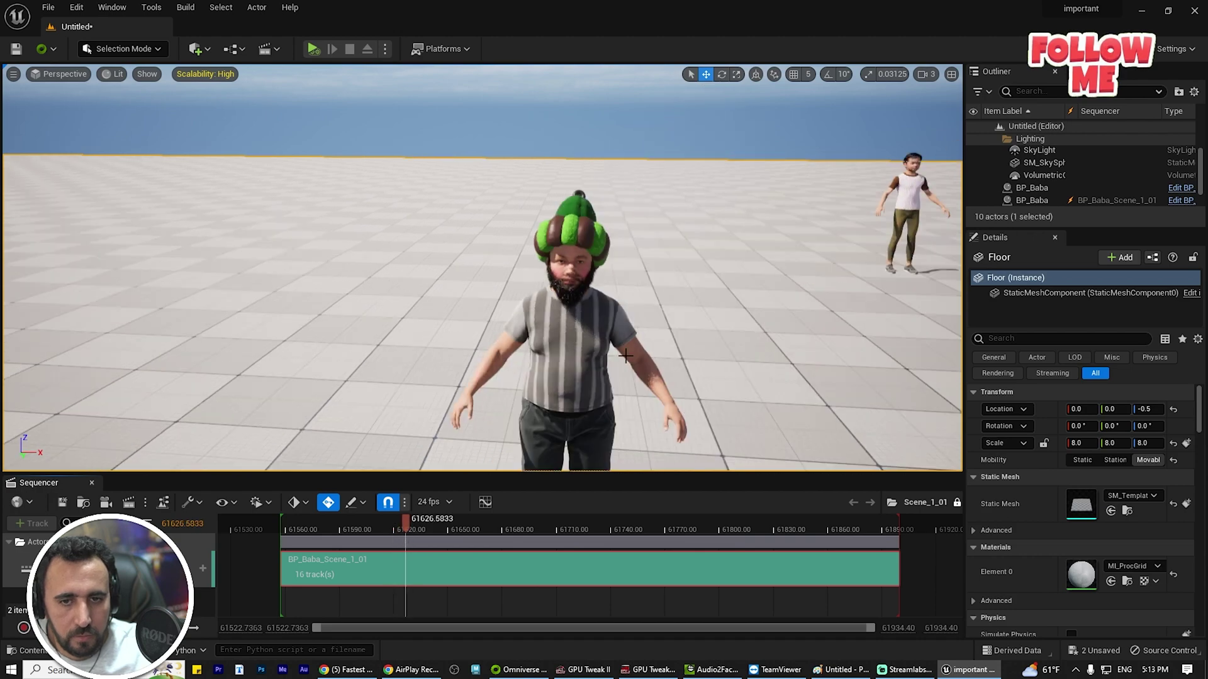
Step: Scrub through the Scene_1_01 take and view the recorded BP_Baba from farther back
{"action": "left_click_drag", "start_coordinate": [454, 530], "coordinate": [495, 531]}
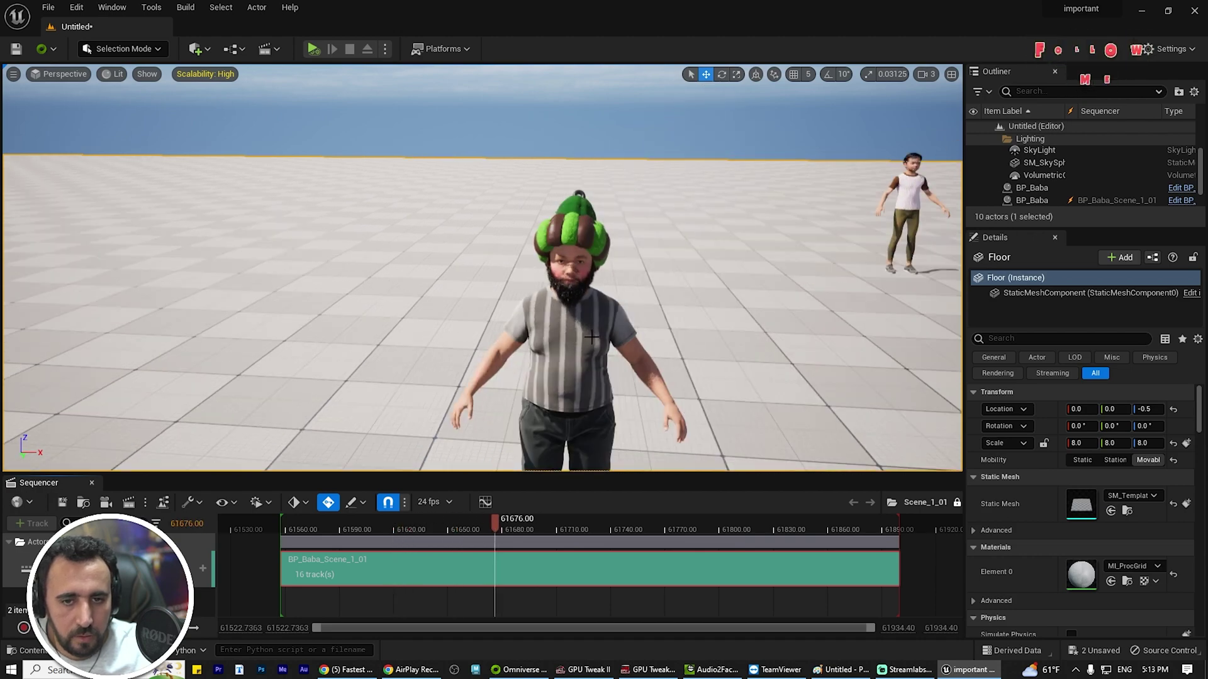
{"action": "left_click", "coordinate": [586, 415]}
{"action": "scroll", "coordinate": [586, 415], "scroll_direction": "down", "scroll_amount": 5}
{"action": "left_click_drag", "start_coordinate": [591, 428], "coordinate": [446, 419], "text": "alt"}
{"action": "left_click_drag", "start_coordinate": [458, 524], "coordinate": [424, 525]}
{"action": "key", "text": "g"}
Step: Separate the overlapping BP_Baba actors by shifting the recorded one aside along X and moving the original to about X 306.6
{"action": "left_click", "coordinate": [532, 301]}
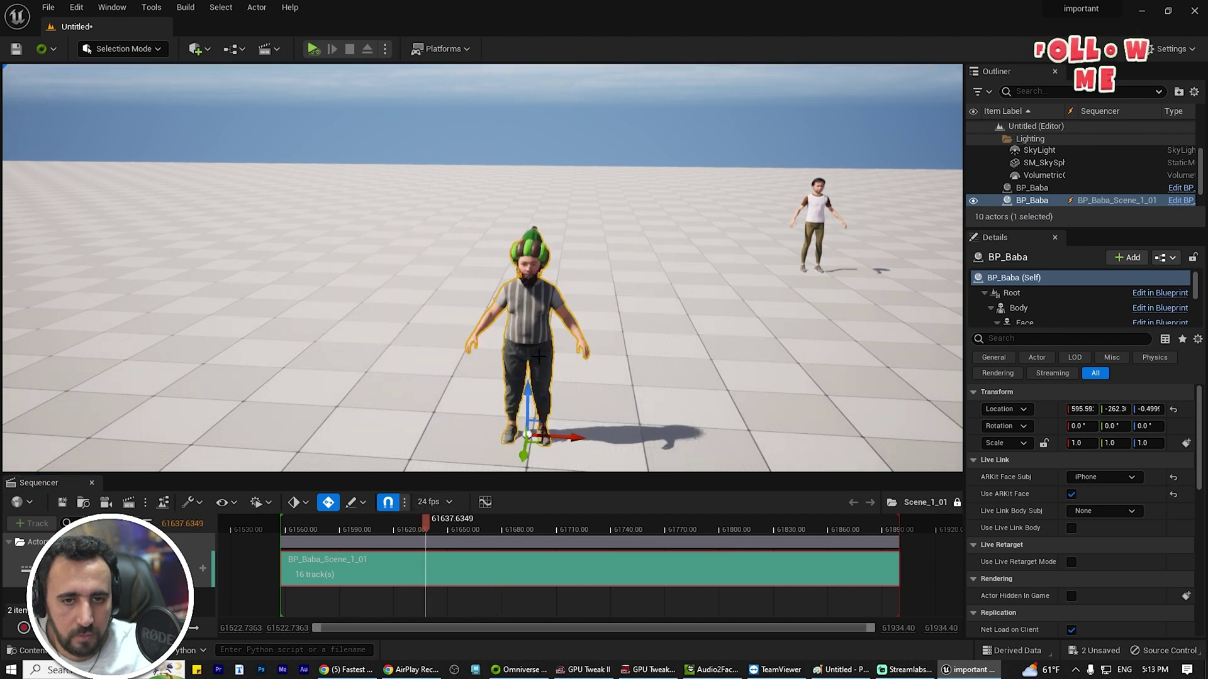
{"action": "key", "text": "e"}
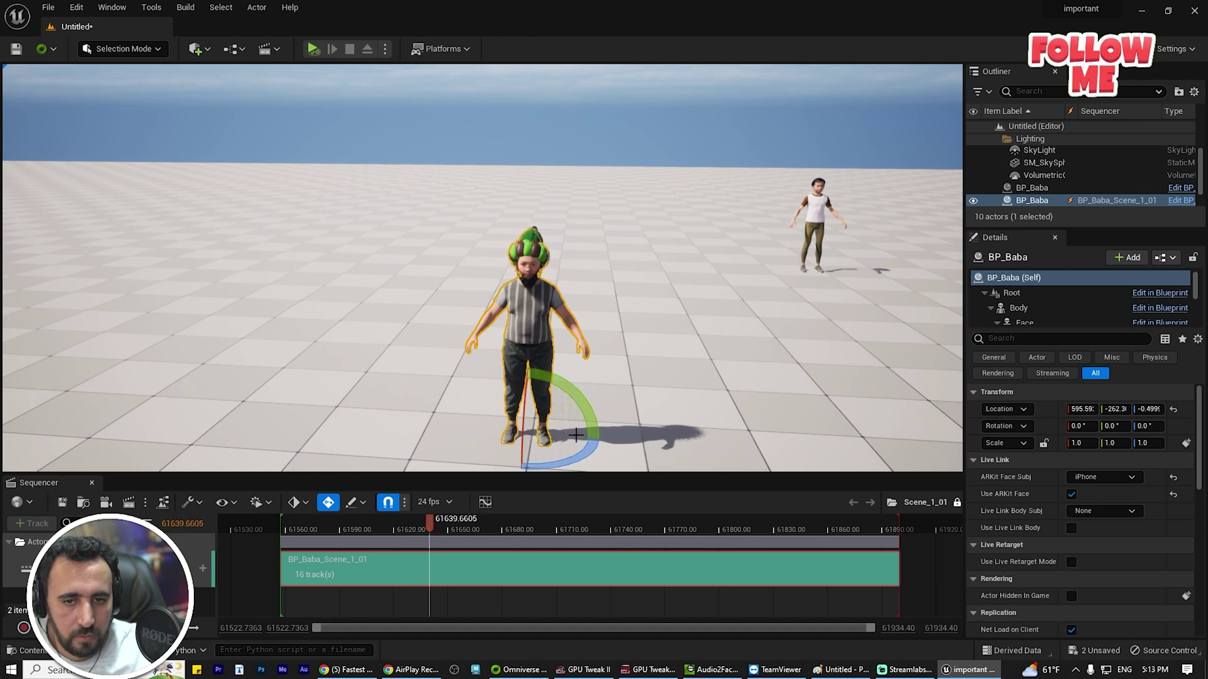
{"action": "key", "text": "w"}
{"action": "key", "text": "e"}
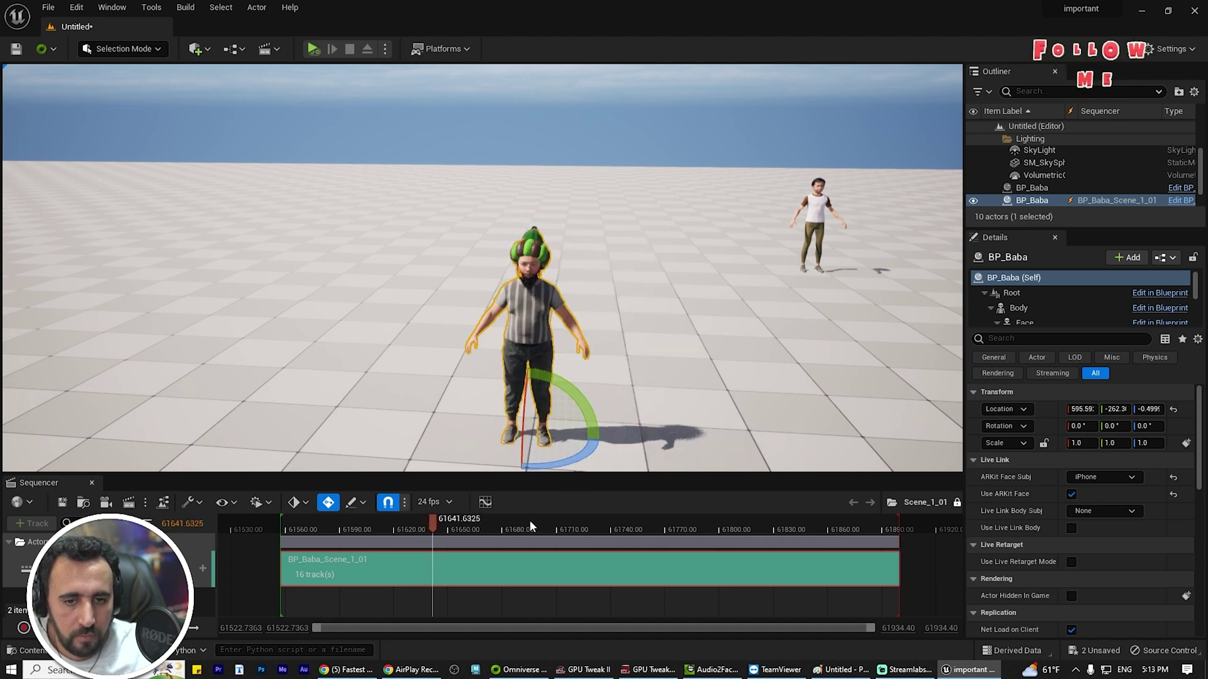
{"action": "key", "text": "g"}
{"action": "key", "text": "w"}
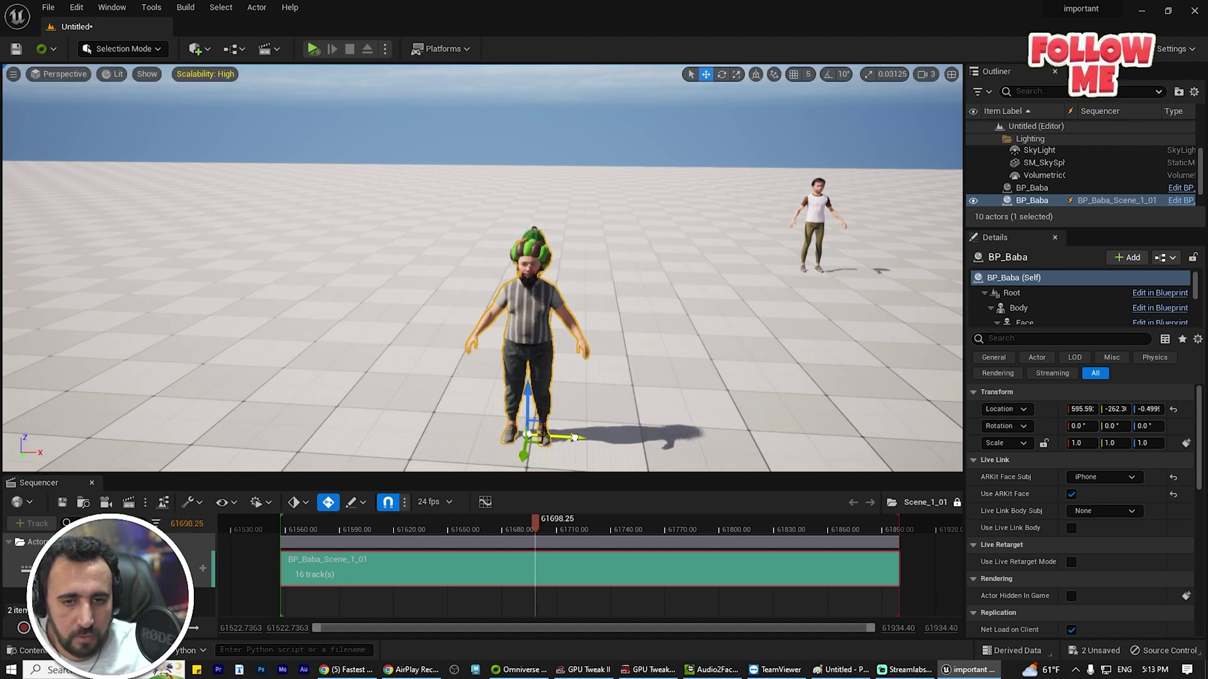
{"action": "left_click_drag", "start_coordinate": [590, 440], "coordinate": [697, 442], "text": "alt"}
{"action": "left_click", "coordinate": [537, 351]}
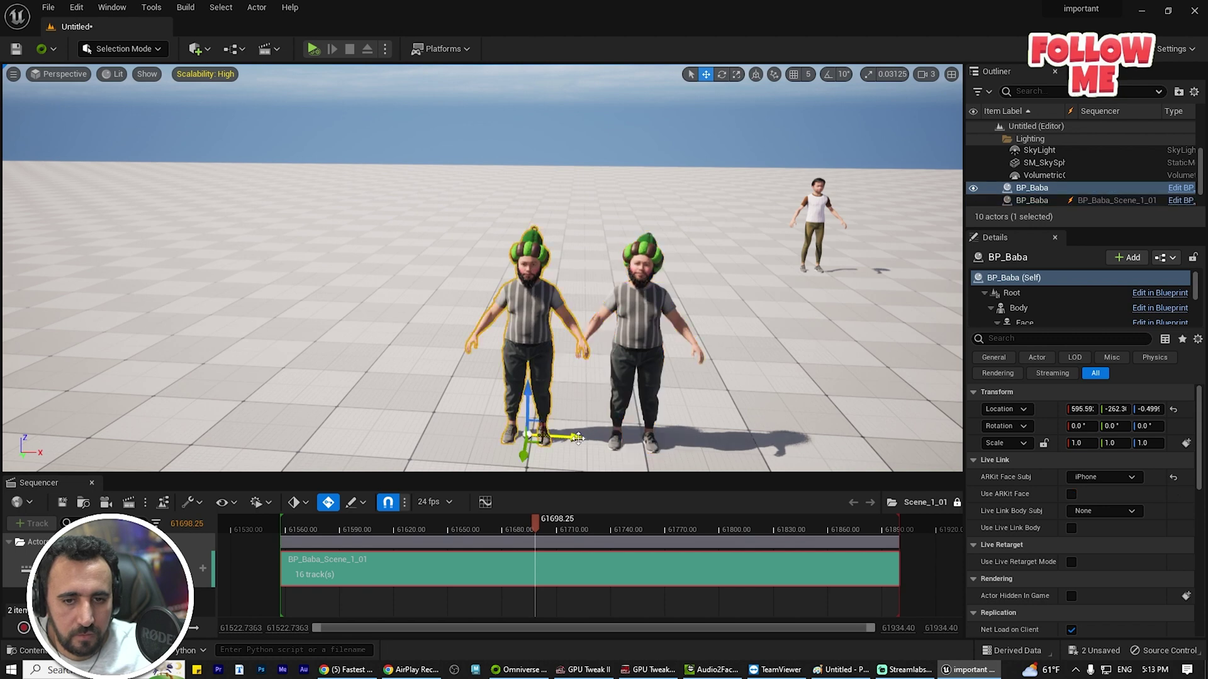
{"action": "left_click_drag", "start_coordinate": [578, 439], "coordinate": [273, 436]}
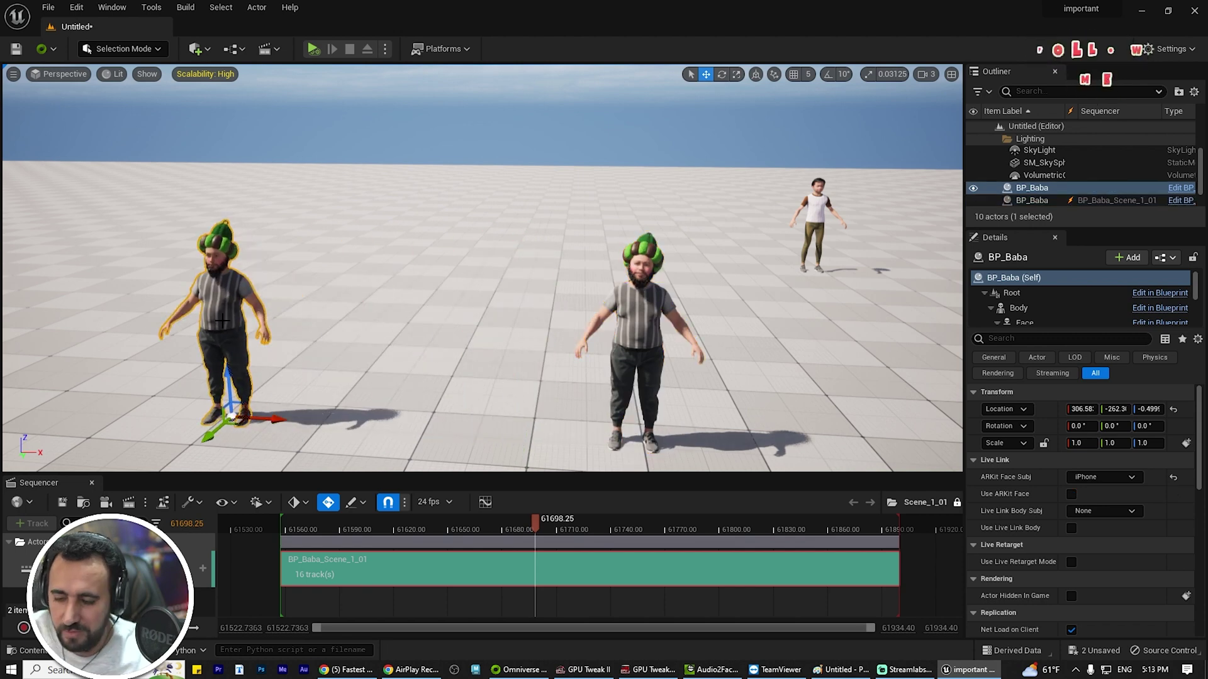
{"action": "key", "text": "Delete"}
{"action": "left_click", "coordinate": [769, 398]}
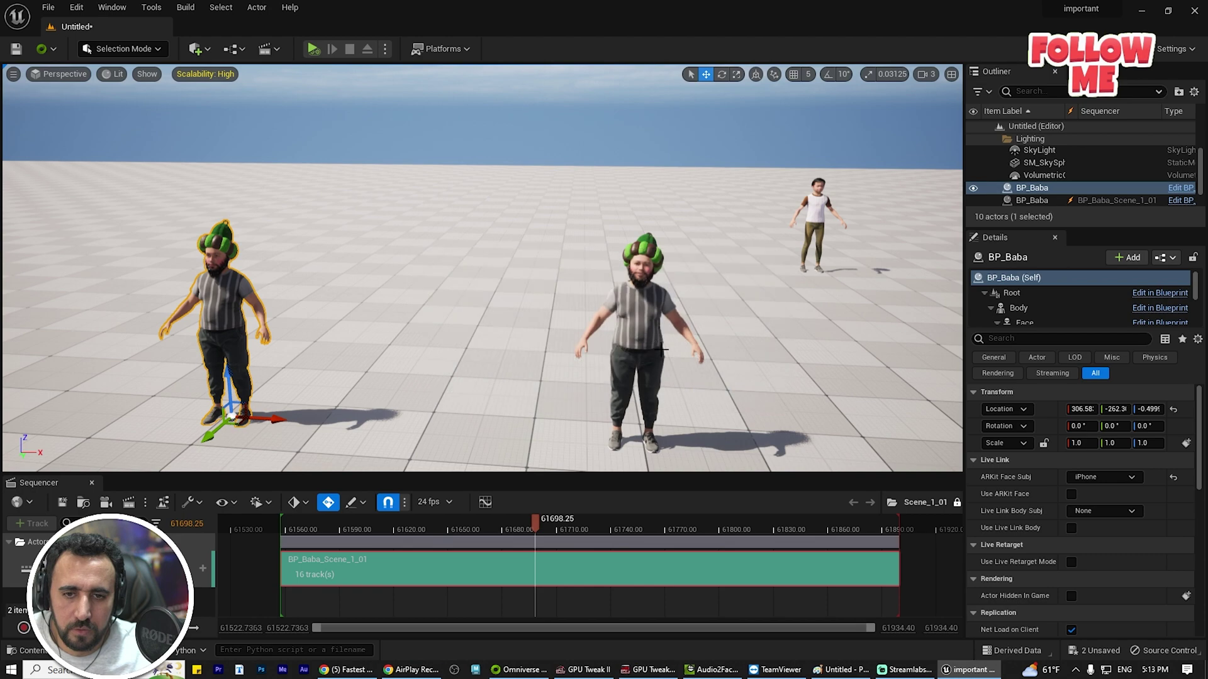
Step: Select the recorded BP_Baba and examine its facial performance up close while the take plays
{"action": "left_click", "coordinate": [654, 347]}
{"action": "left_click", "coordinate": [398, 529]}
{"action": "key", "text": "g"}
{"action": "right_click_drag", "start_coordinate": [598, 298], "coordinate": [665, 306]}
{"action": "key", "text": "w"}
{"action": "key", "text": "d"}
{"action": "key", "text": "w"}
{"action": "key", "text": "s"}
{"action": "key", "text": "w"}
{"action": "key", "text": "a"}
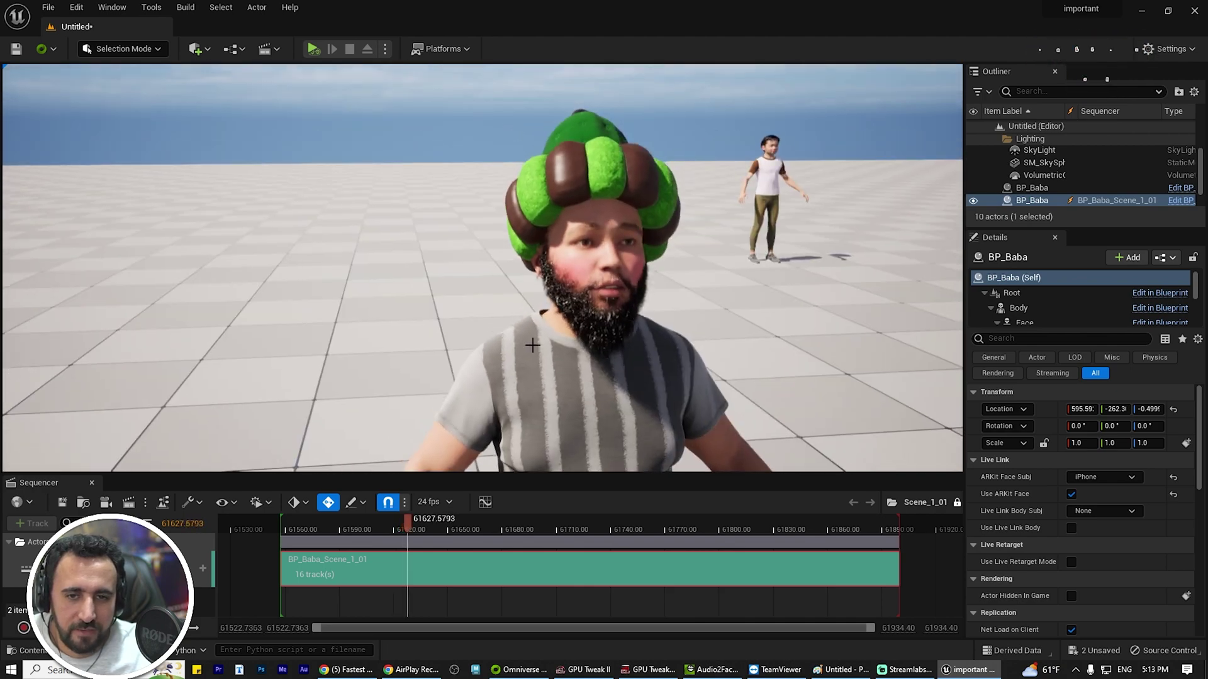
Step: Delete the directional light from the level's Lighting folder to darken the scene
{"action": "scroll", "coordinate": [1077, 176], "scroll_direction": "up", "scroll_amount": 3}
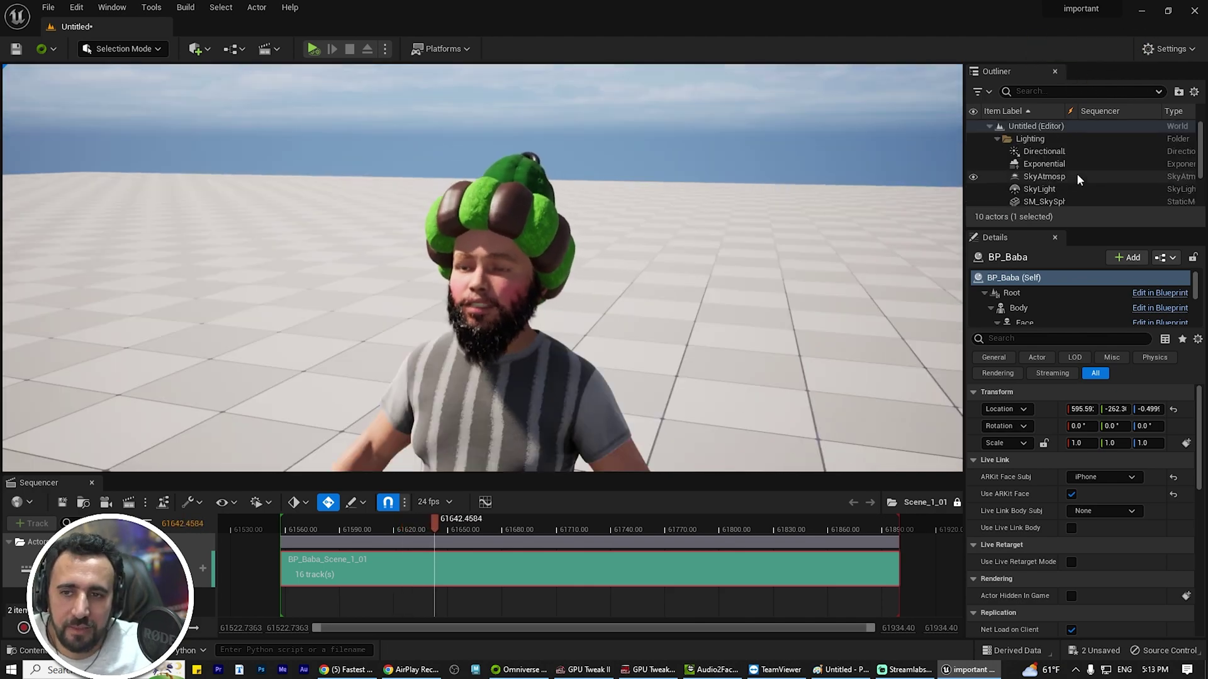
{"action": "left_click", "coordinate": [1027, 153]}
{"action": "key", "text": "Delete"}
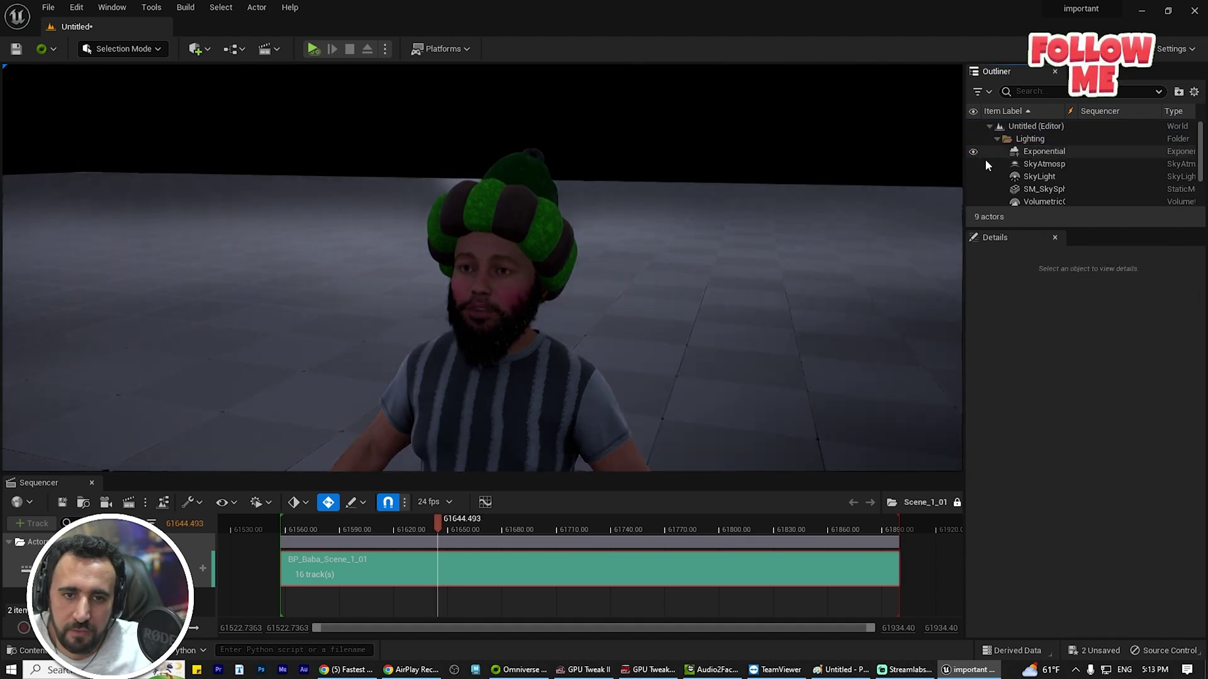
Step: Light the recorded BP_Baba with a point light and a duplicate placed behind it at about X 585, Y -381, Z 137.5
{"action": "left_click", "coordinate": [123, 48]}
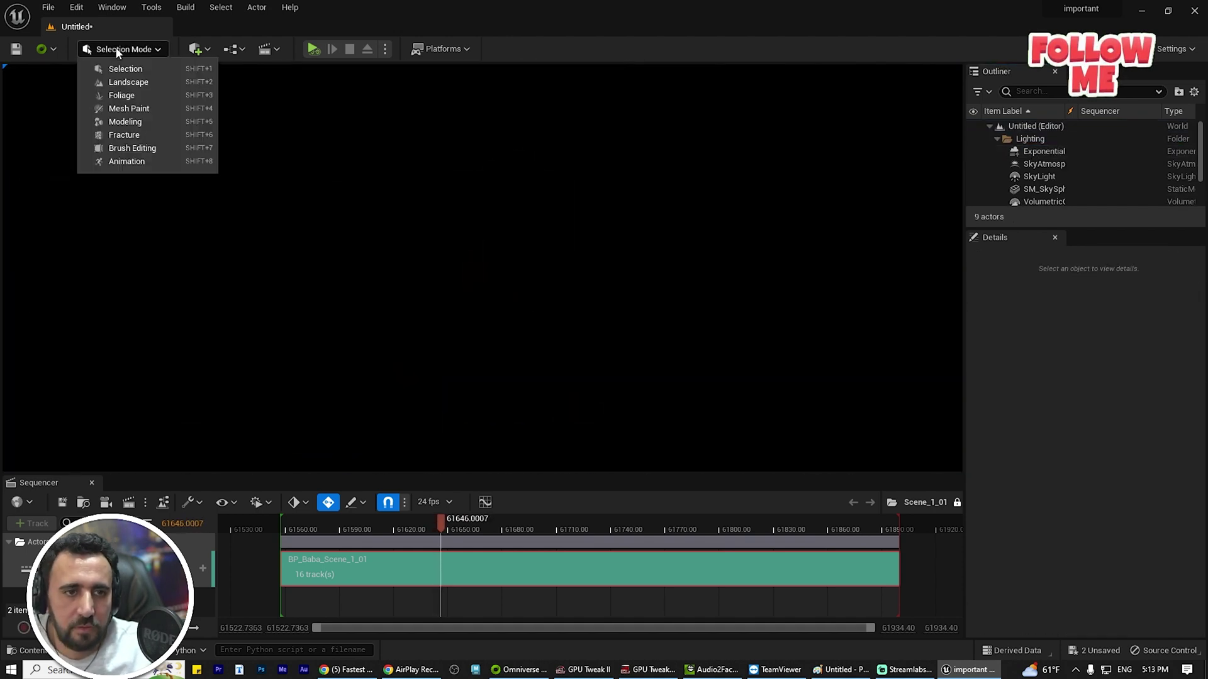
{"action": "left_click", "coordinate": [197, 49]}
{"action": "mouse_move", "coordinate": [219, 165]}
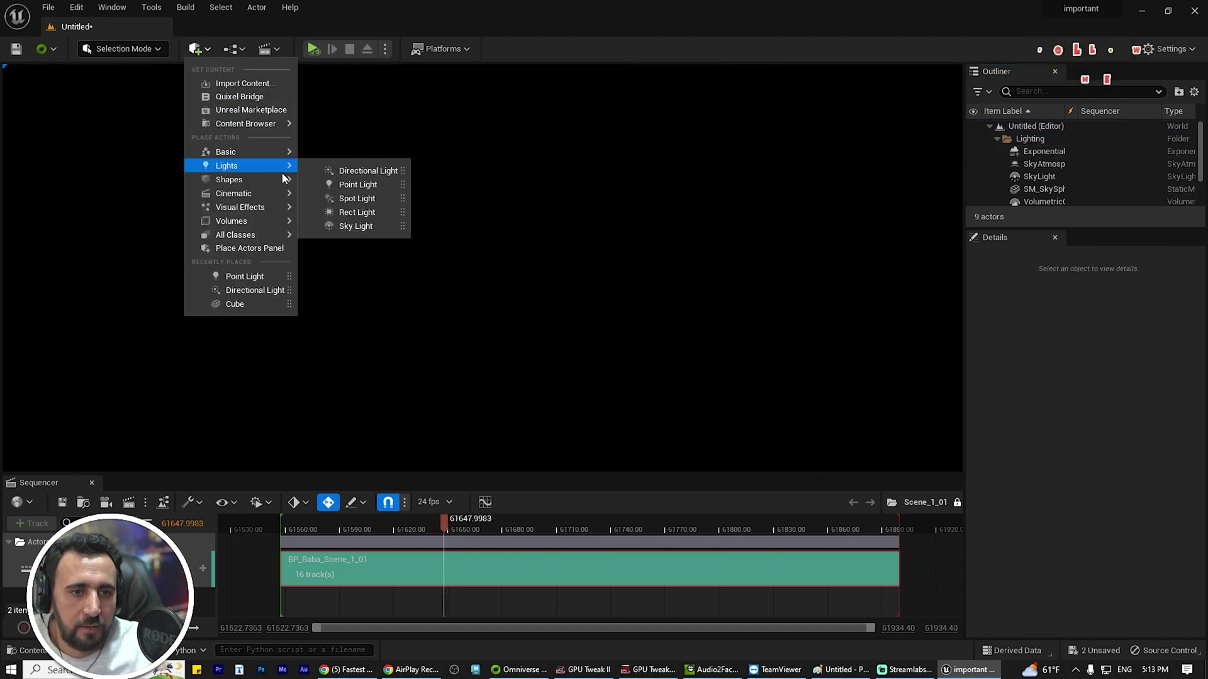
{"action": "left_click", "coordinate": [345, 181]}
{"action": "left_click_drag", "start_coordinate": [314, 308], "coordinate": [393, 320], "text": "alt"}
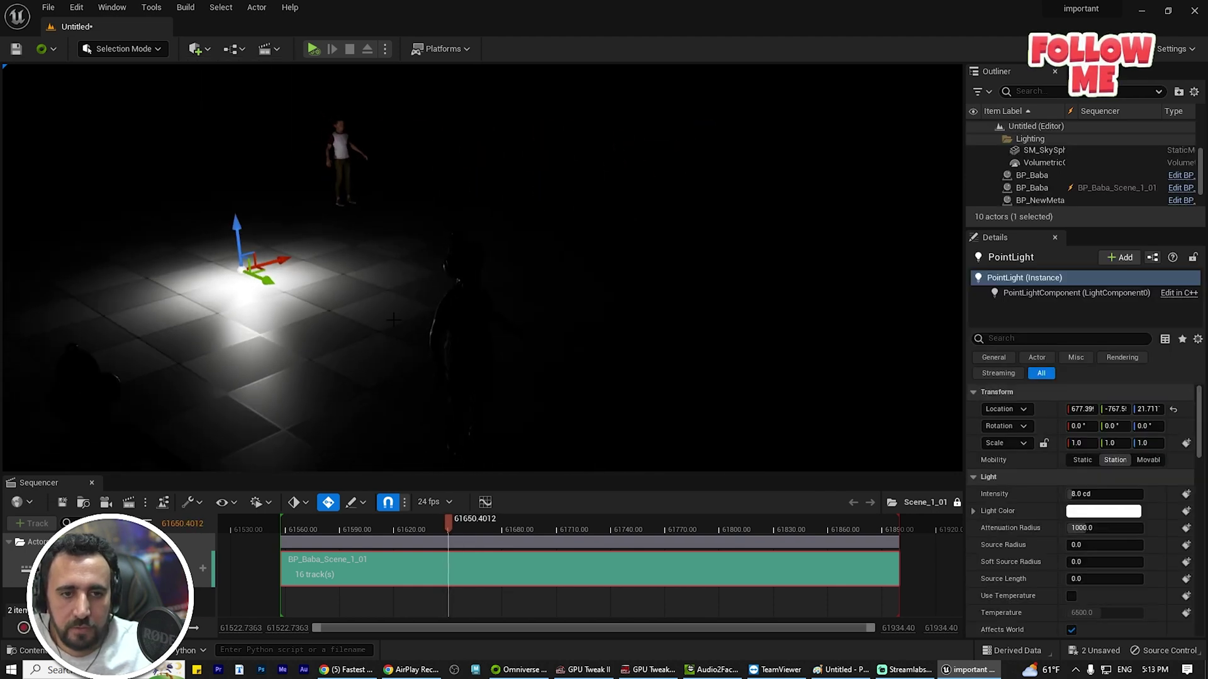
{"action": "left_click_drag", "start_coordinate": [266, 284], "coordinate": [738, 326]}
{"action": "left_click_drag", "start_coordinate": [691, 274], "coordinate": [704, 371], "text": "alt"}
{"action": "left_click_drag", "start_coordinate": [350, 341], "coordinate": [271, 331]}
{"action": "scroll", "coordinate": [386, 355], "scroll_direction": "up", "scroll_amount": 6}
{"action": "left_click_drag", "start_coordinate": [469, 302], "coordinate": [352, 296], "text": "alt"}
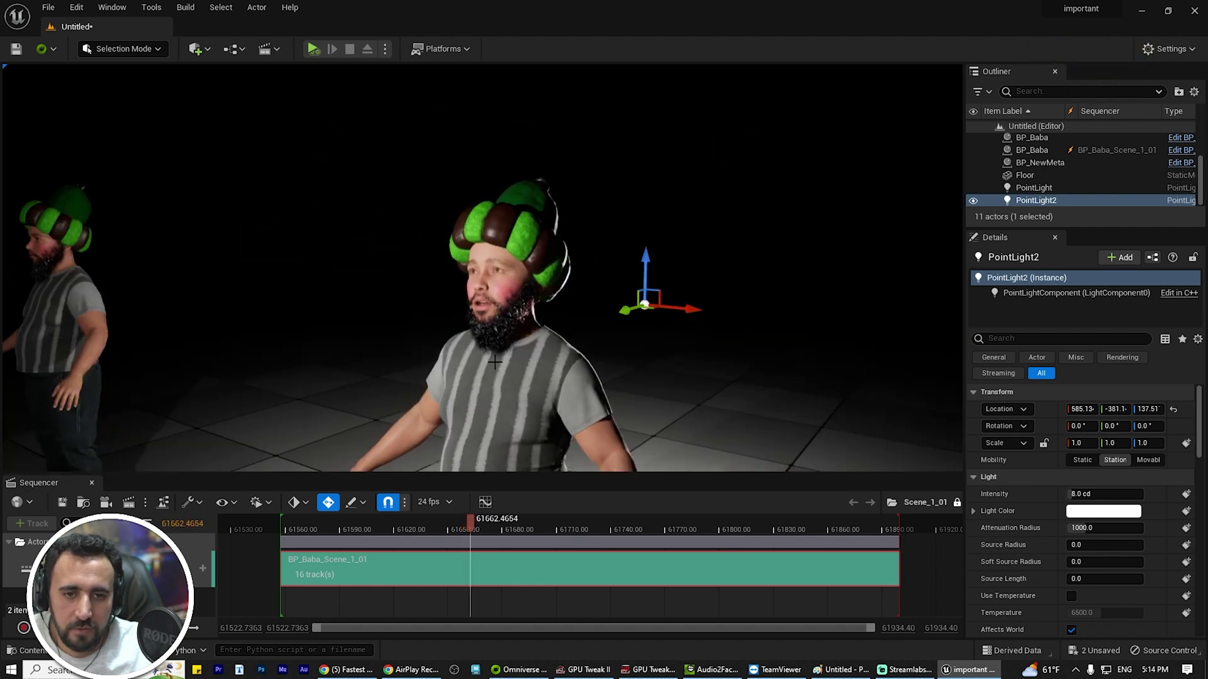
Step: Examine the recorded facial performance under the point lights up close and show the viewport full screen
{"action": "scroll", "coordinate": [482, 268], "scroll_direction": "up", "scroll_amount": 6}
{"action": "left_click_drag", "start_coordinate": [481, 268], "coordinate": [585, 267], "text": "alt"}
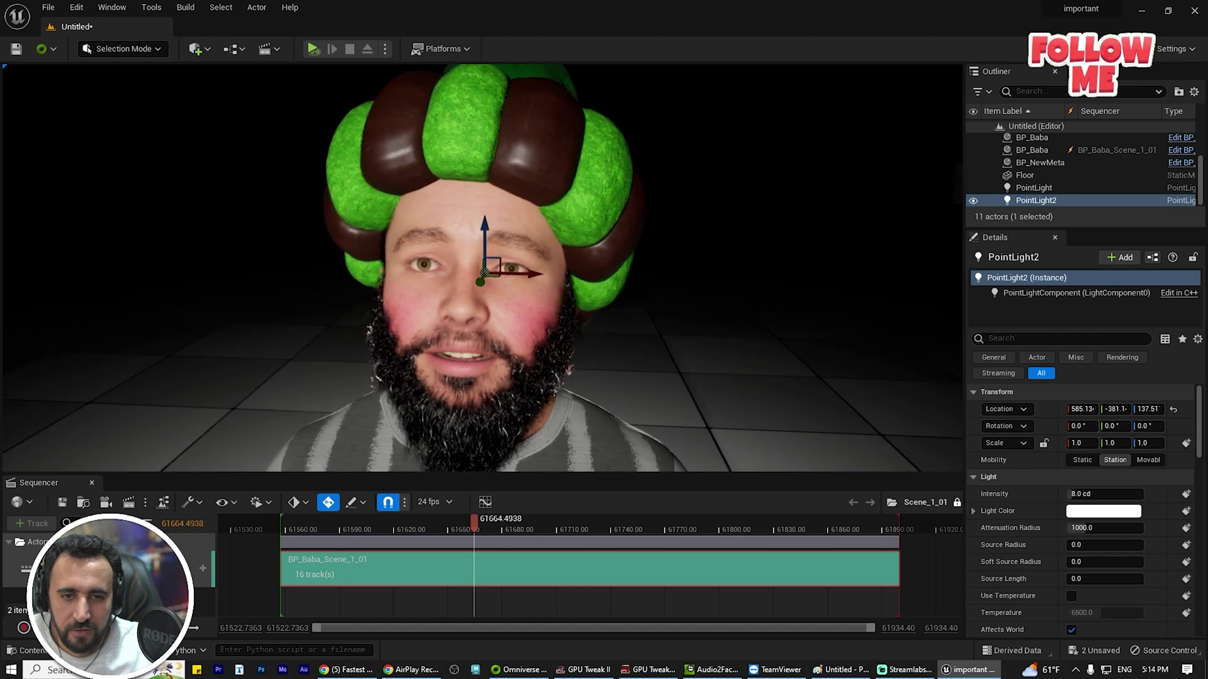
{"action": "scroll", "coordinate": [497, 267], "scroll_direction": "down", "scroll_amount": 4}
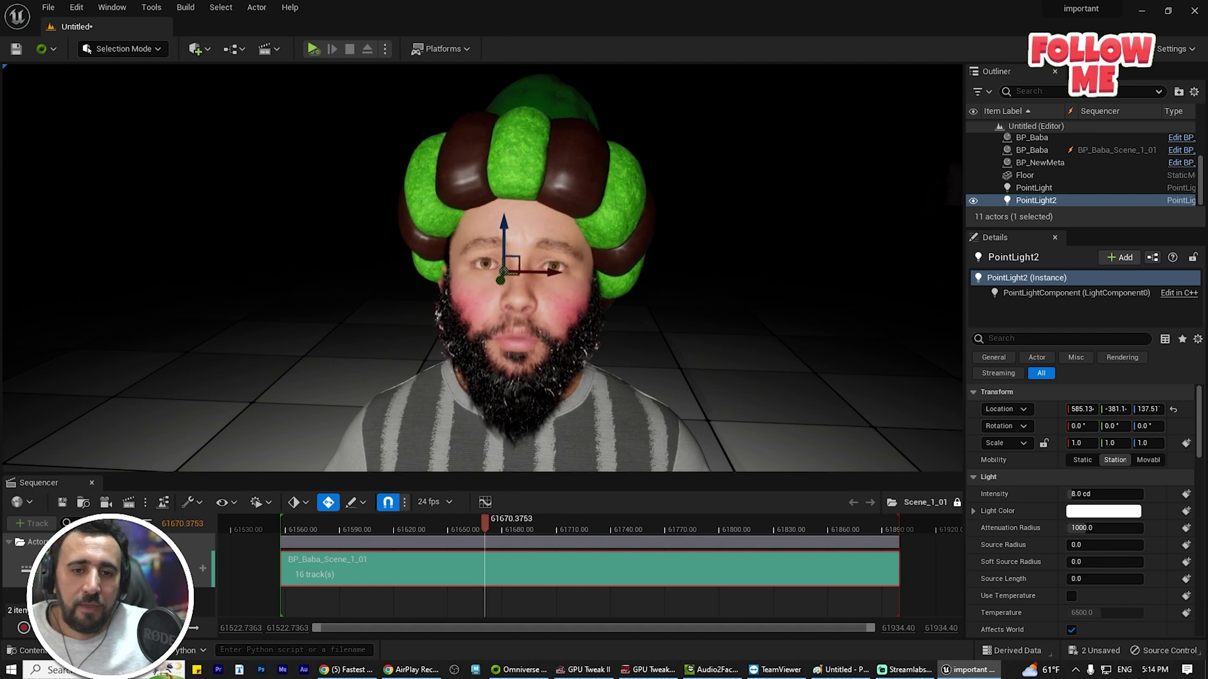
{"action": "left_click", "coordinate": [730, 352]}
{"action": "scroll", "coordinate": [729, 352], "scroll_direction": "up", "scroll_amount": 2}
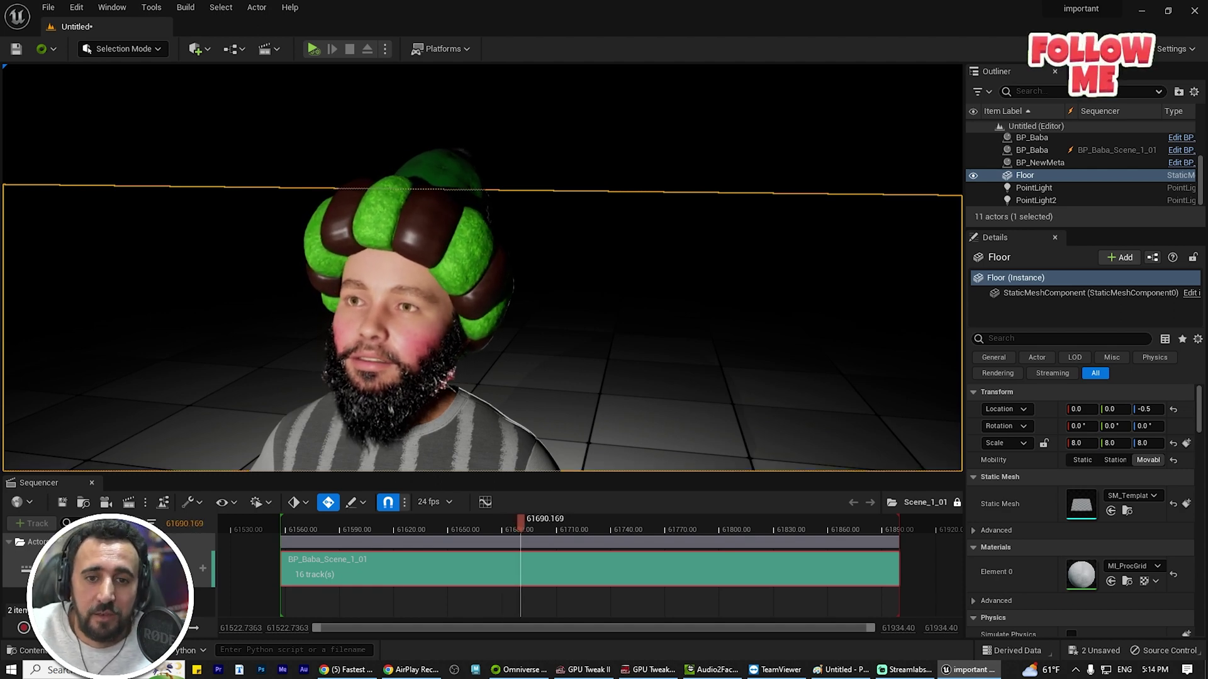
{"action": "left_click", "coordinate": [661, 135]}
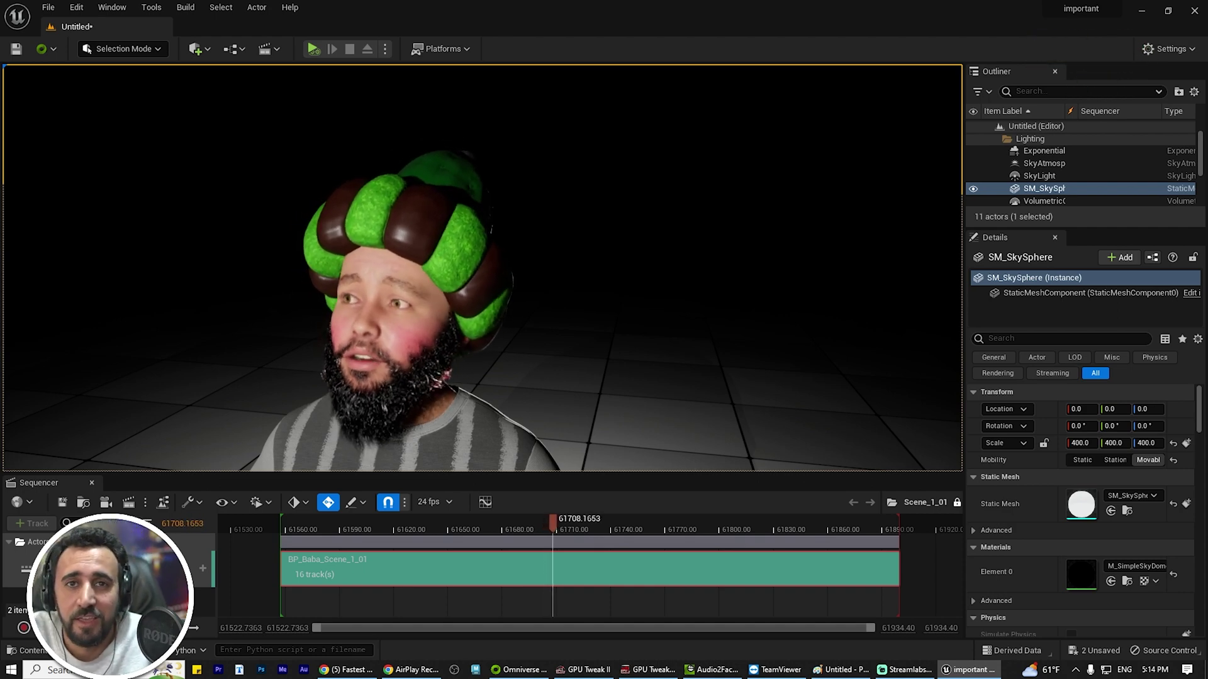
{"action": "key", "text": "F11"}
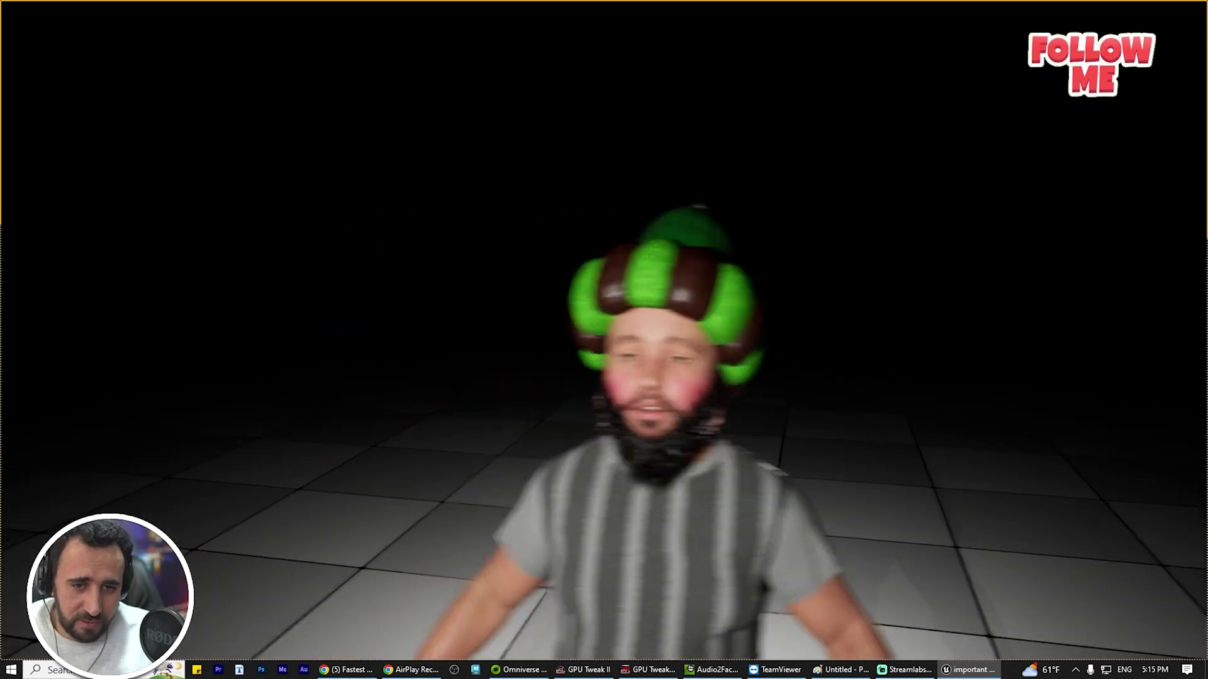